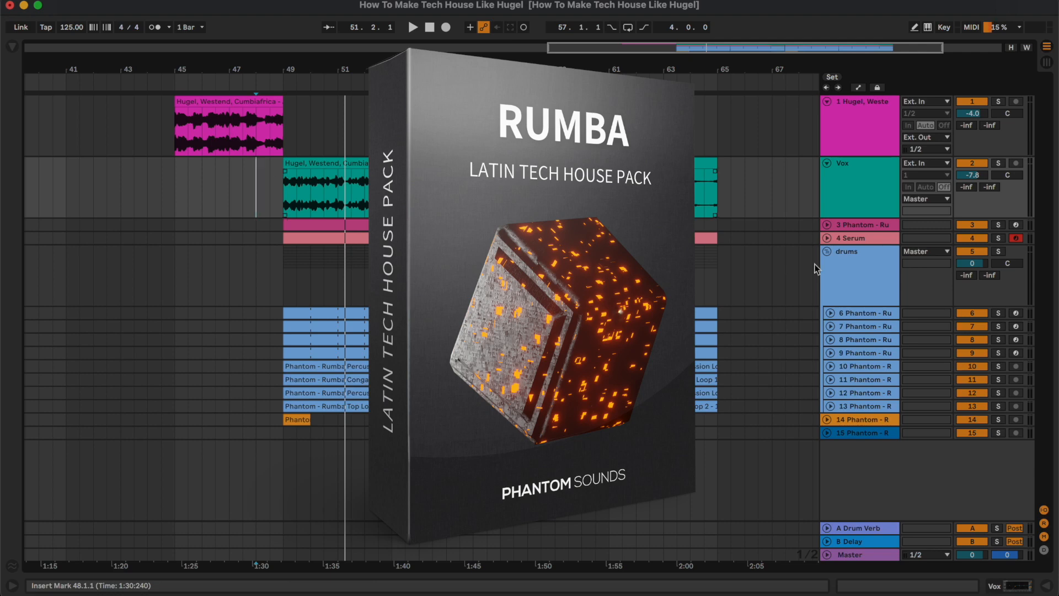
Select the reference clip on the first track, at bars 45 to 49, and play it
{"action": "double_click", "coordinate": [874, 142]}
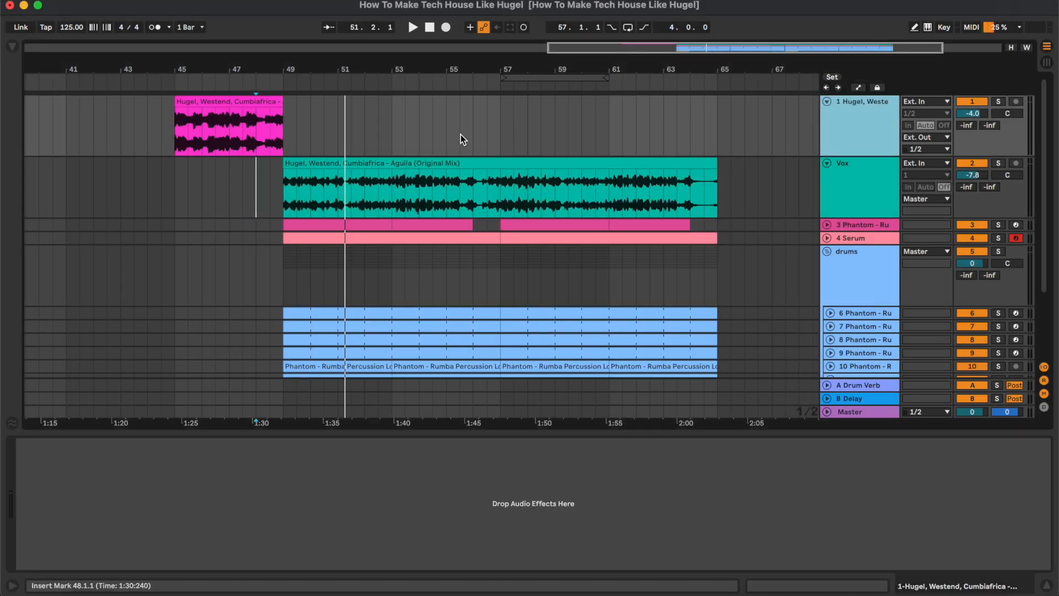
{"action": "left_click", "coordinate": [182, 122]}
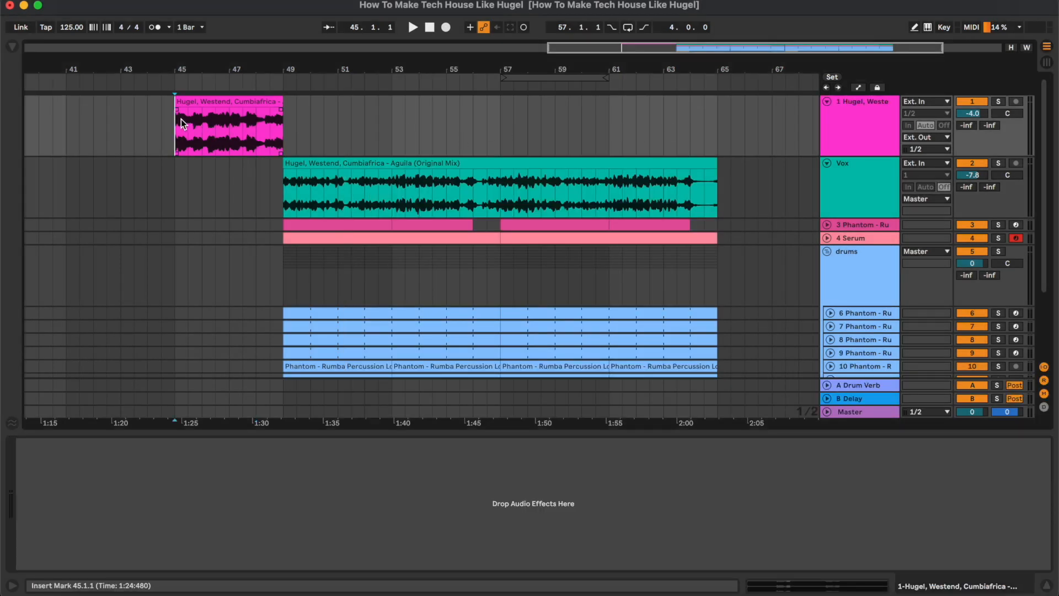
{"action": "left_click", "coordinate": [247, 97]}
{"action": "key", "text": "space"}
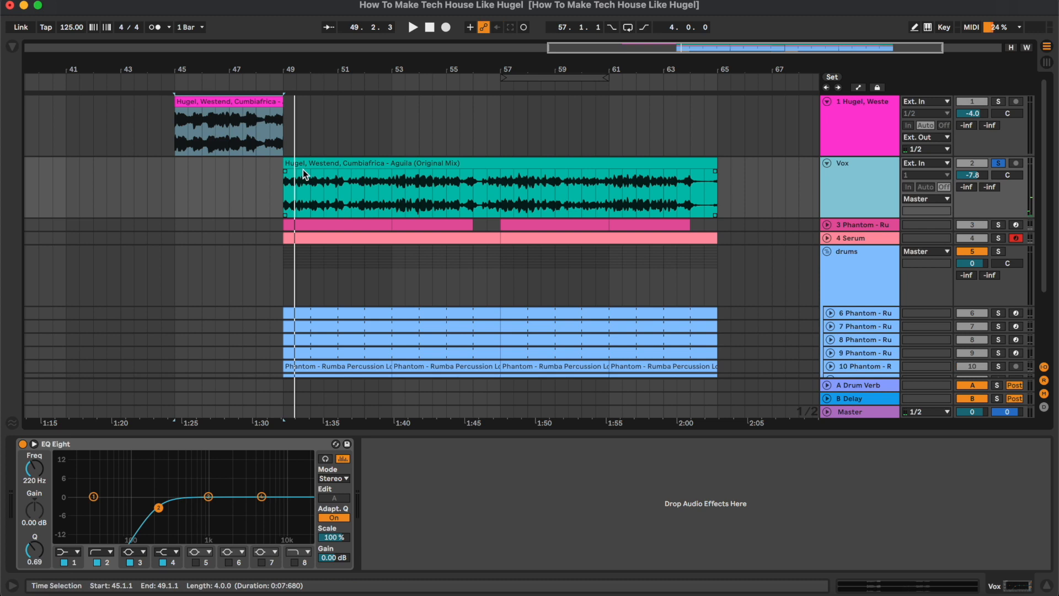
Play the soloed Vox track from bar 49 and from bar 54, and inspect its EQ Eight
{"action": "left_click", "coordinate": [244, 224]}
{"action": "key", "text": "space"}
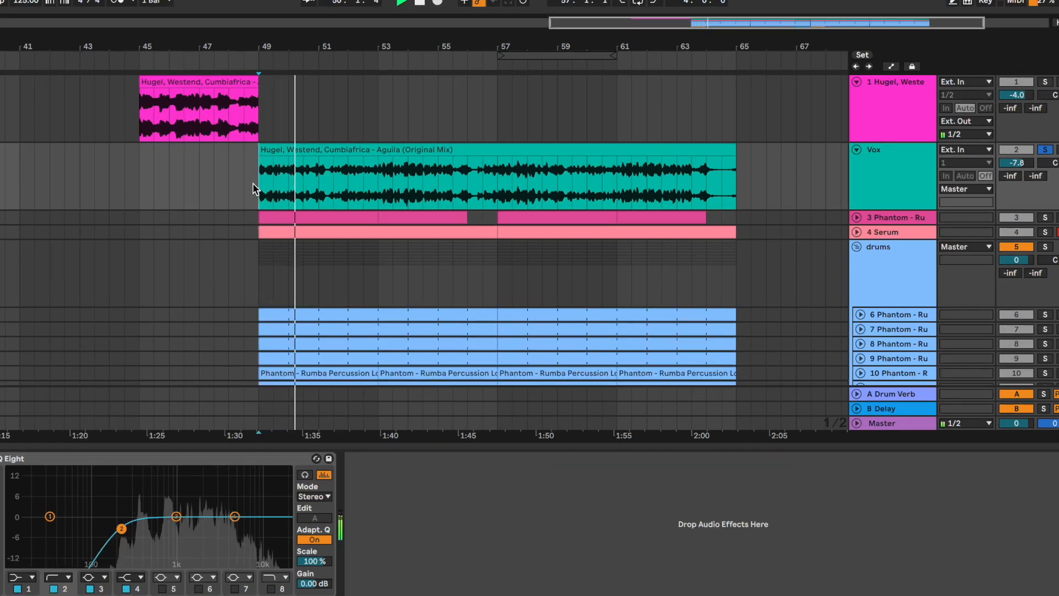
{"action": "left_click", "coordinate": [409, 178]}
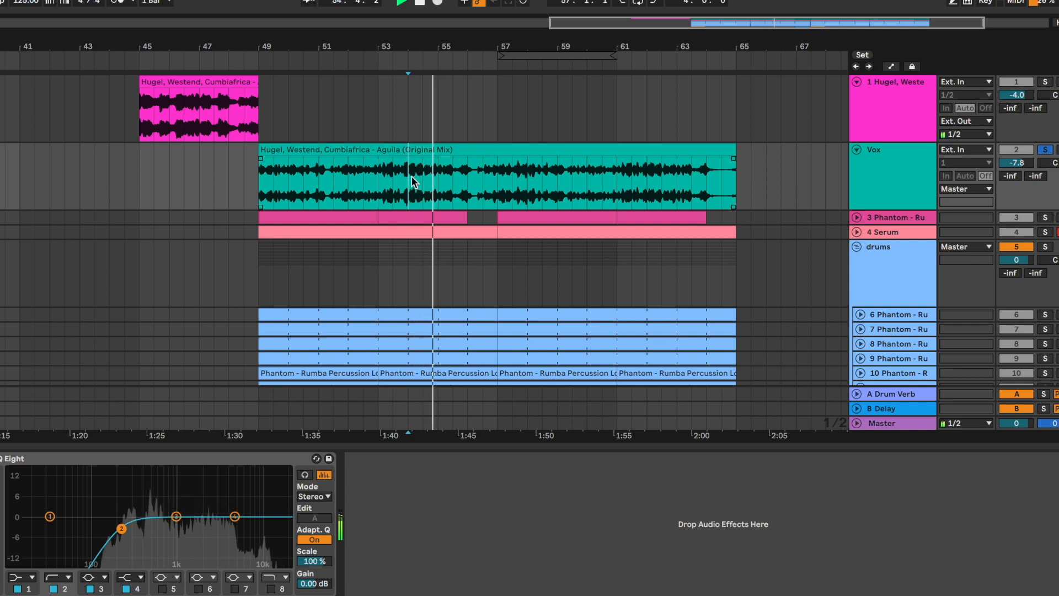
{"action": "key", "text": "space"}
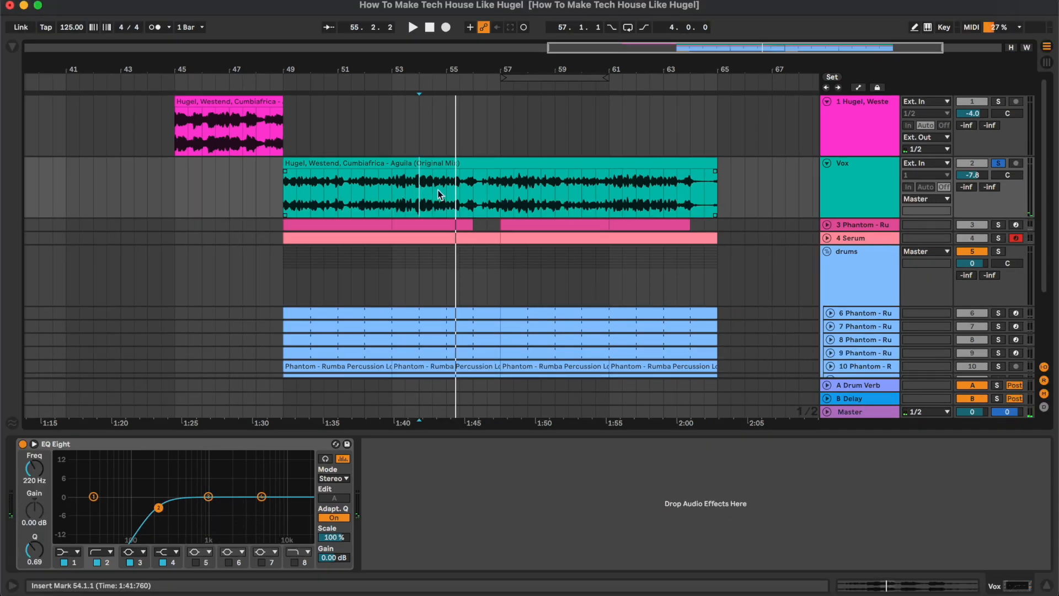
{"action": "left_click", "coordinate": [286, 445]}
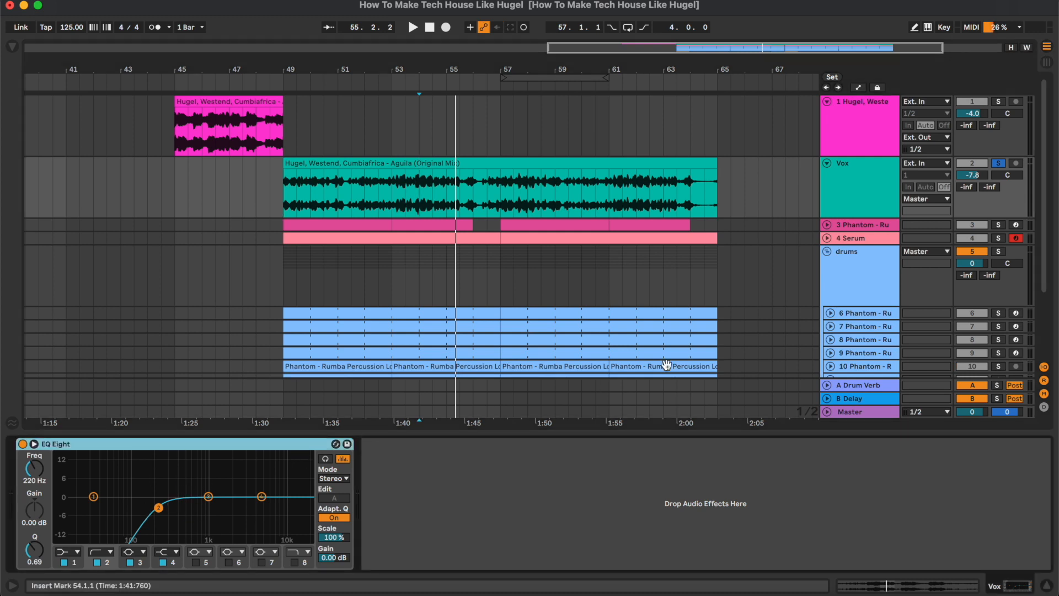
Collapse the Hugel reference track and the Vox track in the arrangement
{"action": "left_click", "coordinate": [855, 136]}
{"action": "key", "text": "u"}
{"action": "left_click", "coordinate": [855, 136]}
{"action": "key", "text": "u"}
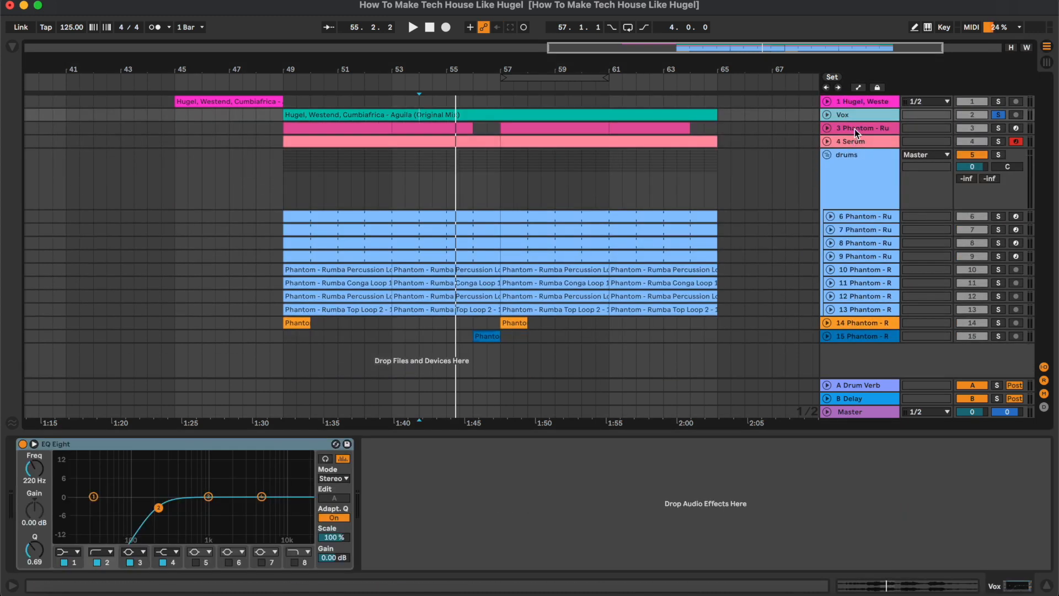
Expand and solo the Rumba Kick 9 track, and play its first clip from bar 49
{"action": "left_click", "coordinate": [855, 127]}
{"action": "key", "text": "u"}
{"action": "key", "text": "s"}
{"action": "left_click", "coordinate": [343, 128]}
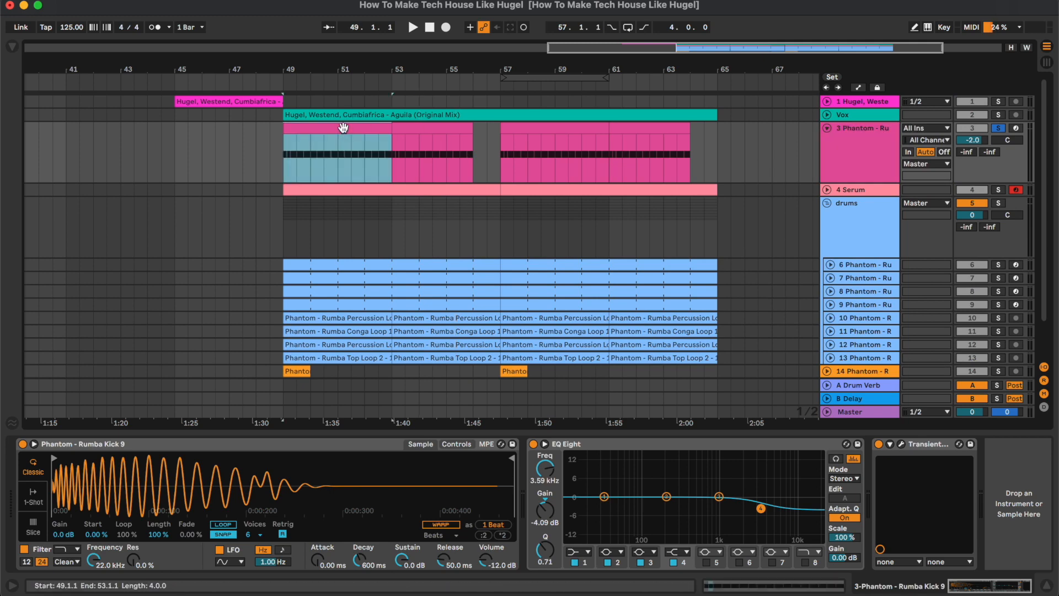
{"action": "key", "text": "space"}
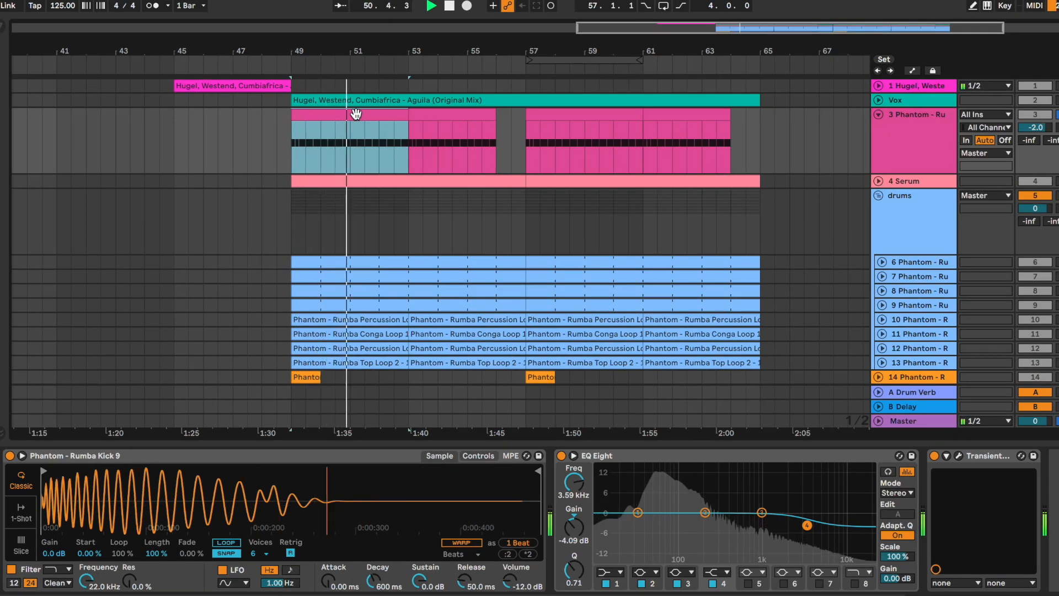
Open the first kick clip's MIDI notes and examine the short extra C3 note in the first beat
{"action": "double_click", "coordinate": [356, 115]}
{"action": "left_click", "coordinate": [430, 544]}
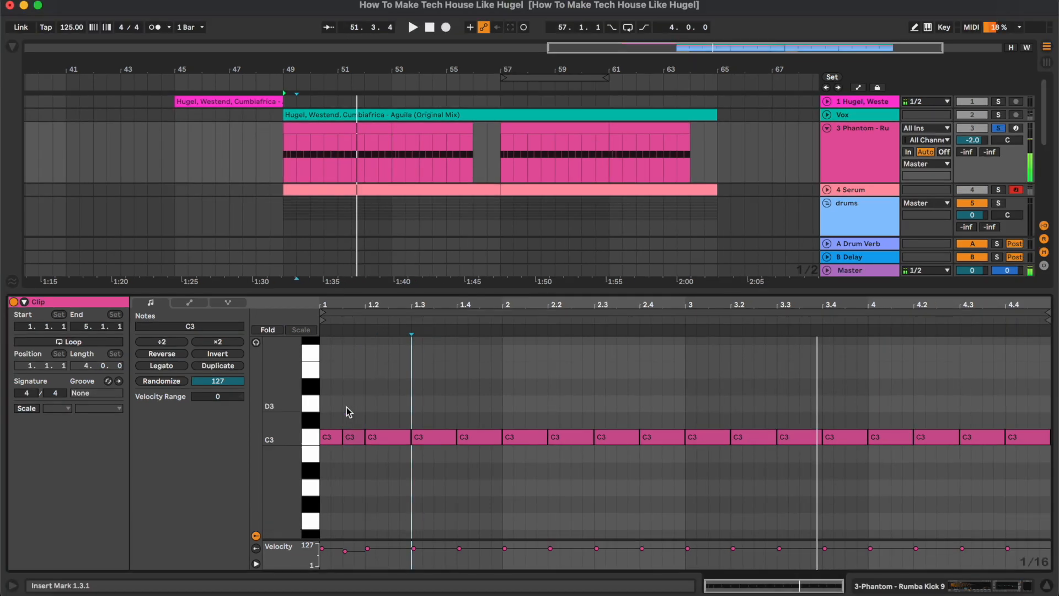
{"action": "left_click_drag", "start_coordinate": [337, 425], "coordinate": [366, 475]}
{"action": "left_click", "coordinate": [354, 469]}
Show the kick's device chain and compare its sound with EQ Eight bypassed and enabled
{"action": "double_click", "coordinate": [864, 172]}
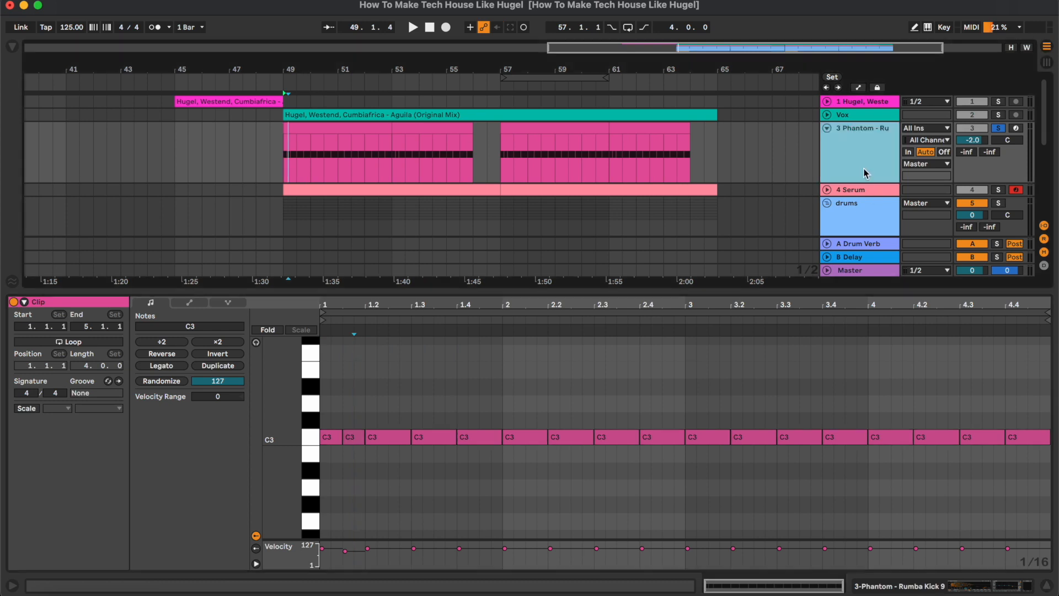
{"action": "left_click", "coordinate": [748, 520]}
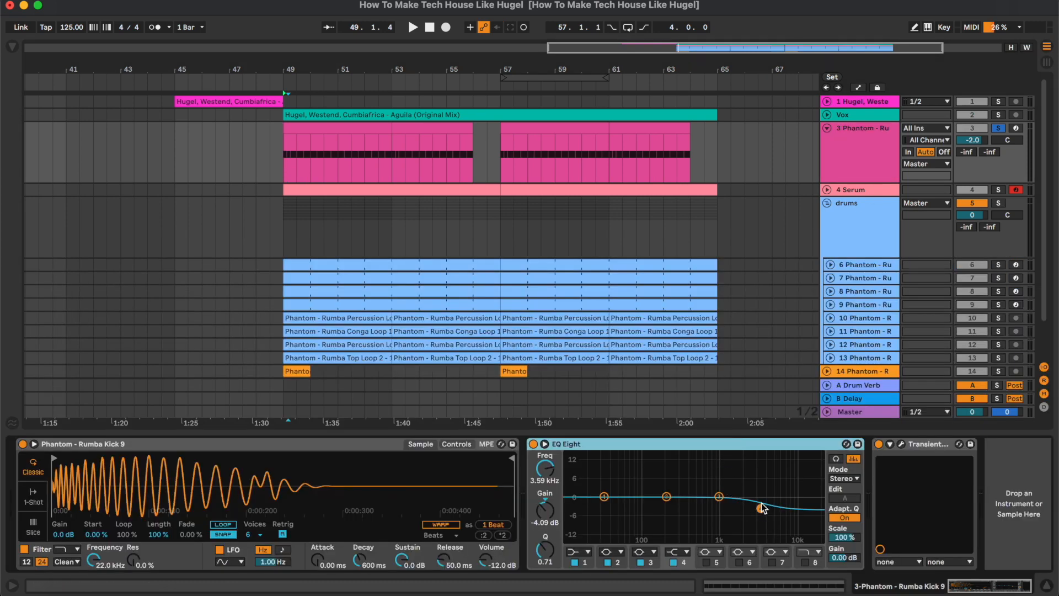
{"action": "key", "text": "space"}
{"action": "left_click", "coordinate": [533, 443]}
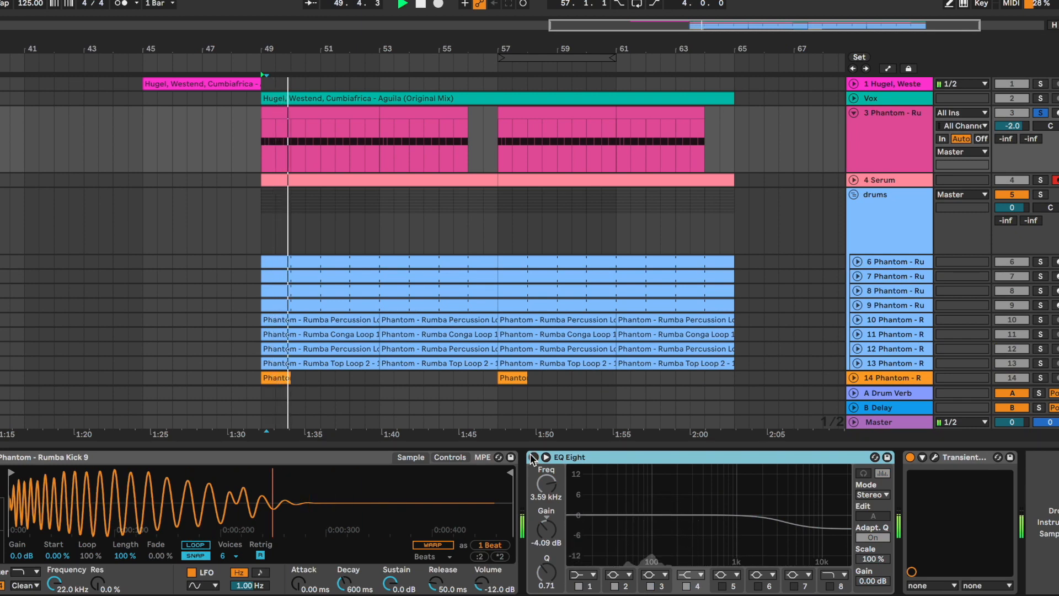
{"action": "left_click", "coordinate": [533, 457]}
{"action": "key", "text": "space"}
Open Transient Master on the kick track, compare the kick with and without it, and close the plugin window
{"action": "left_click", "coordinate": [935, 457]}
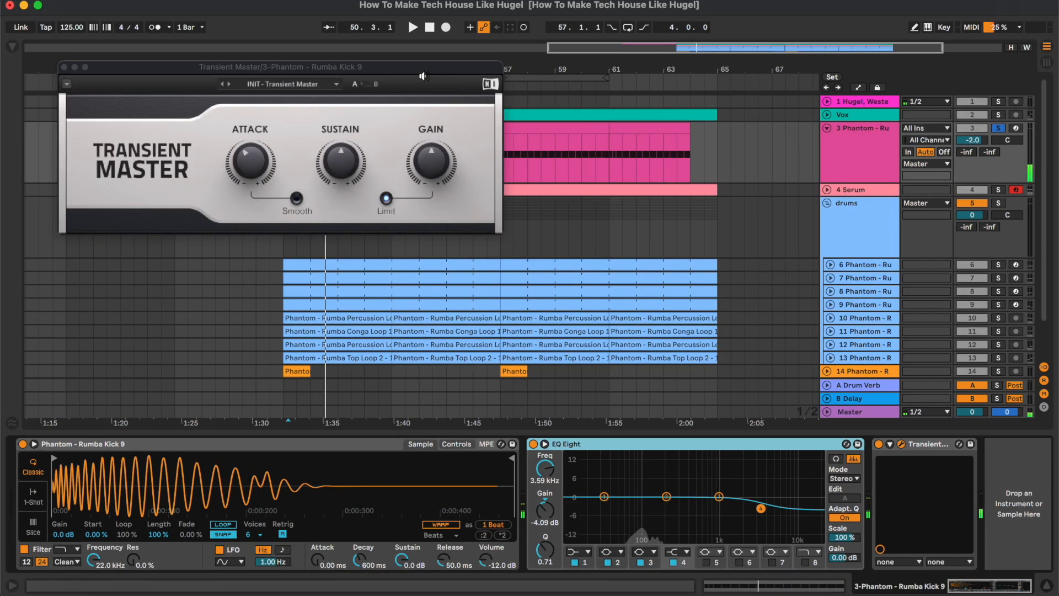
{"action": "left_click_drag", "start_coordinate": [342, 66], "coordinate": [579, 203]}
{"action": "key", "text": "space"}
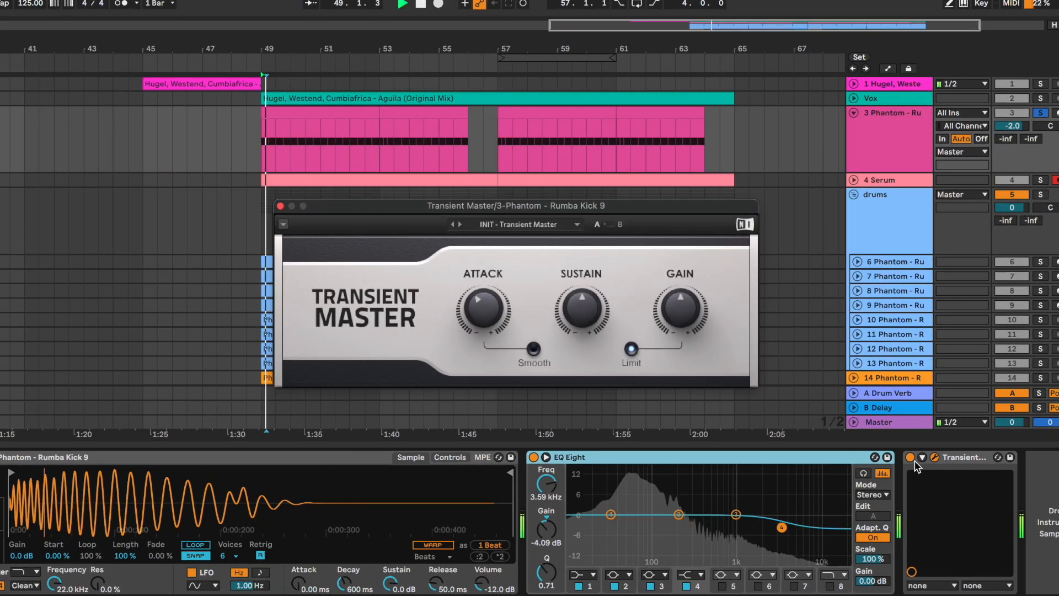
{"action": "left_click", "coordinate": [911, 462]}
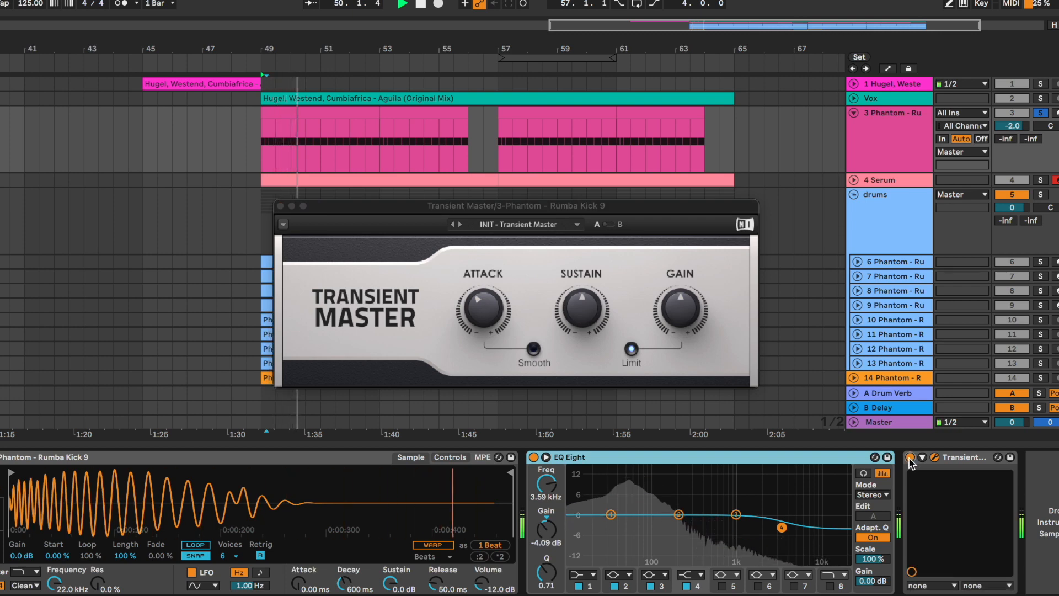
{"action": "key", "text": "space"}
{"action": "left_click", "coordinate": [935, 458]}
Collapse the kick track, and expand and solo the Serum bass track
{"action": "left_click", "coordinate": [854, 113]}
{"action": "left_click", "coordinate": [854, 127]}
{"action": "left_click", "coordinate": [899, 147]}
{"action": "key", "text": "s"}
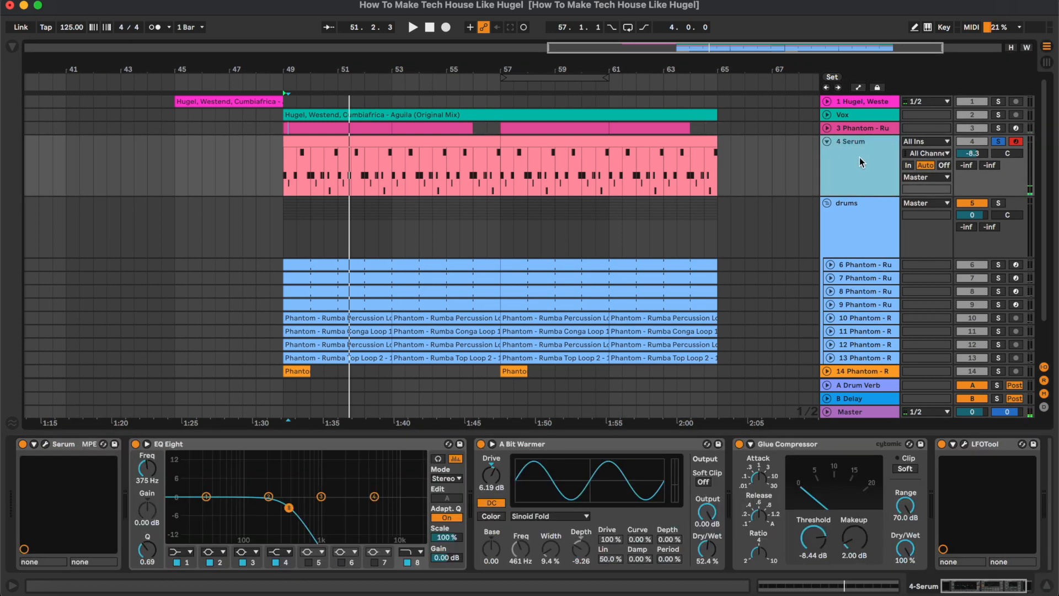
Open the first Serum bass clip and examine its MIDI note pattern during playback
{"action": "double_click", "coordinate": [353, 145]}
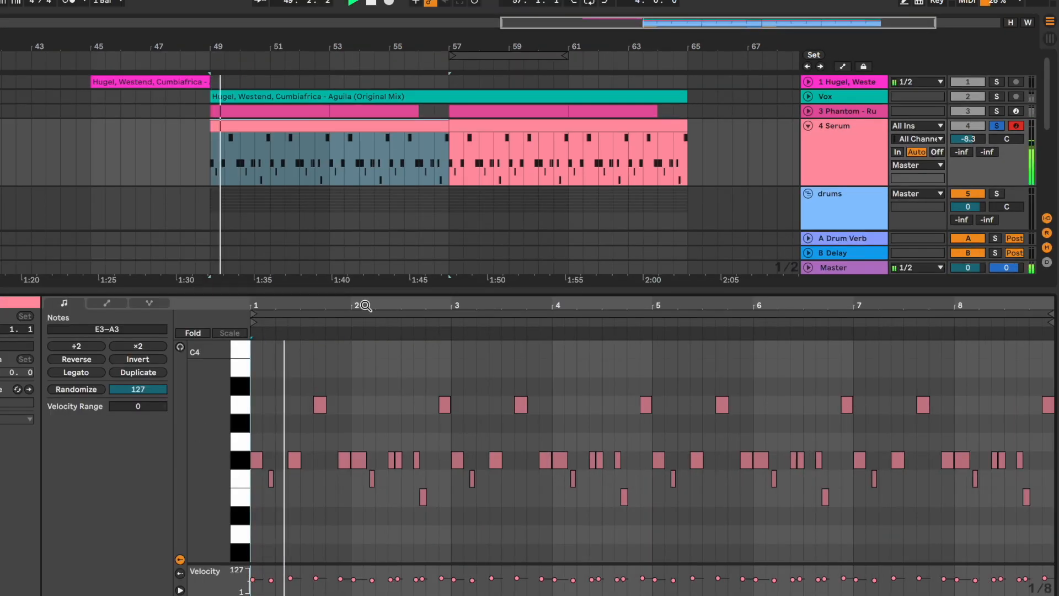
{"action": "left_click_drag", "start_coordinate": [365, 305], "coordinate": [495, 478]}
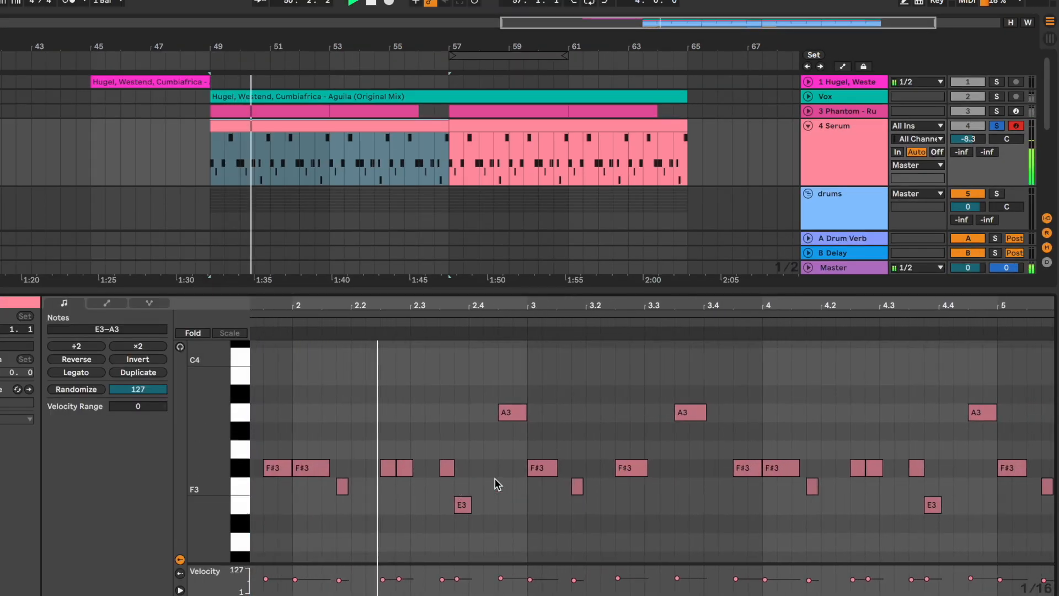
{"action": "scroll", "coordinate": [494, 478], "scroll_direction": "right", "scroll_amount": 4}
{"action": "scroll", "coordinate": [495, 478], "scroll_direction": "down", "scroll_amount": 1}
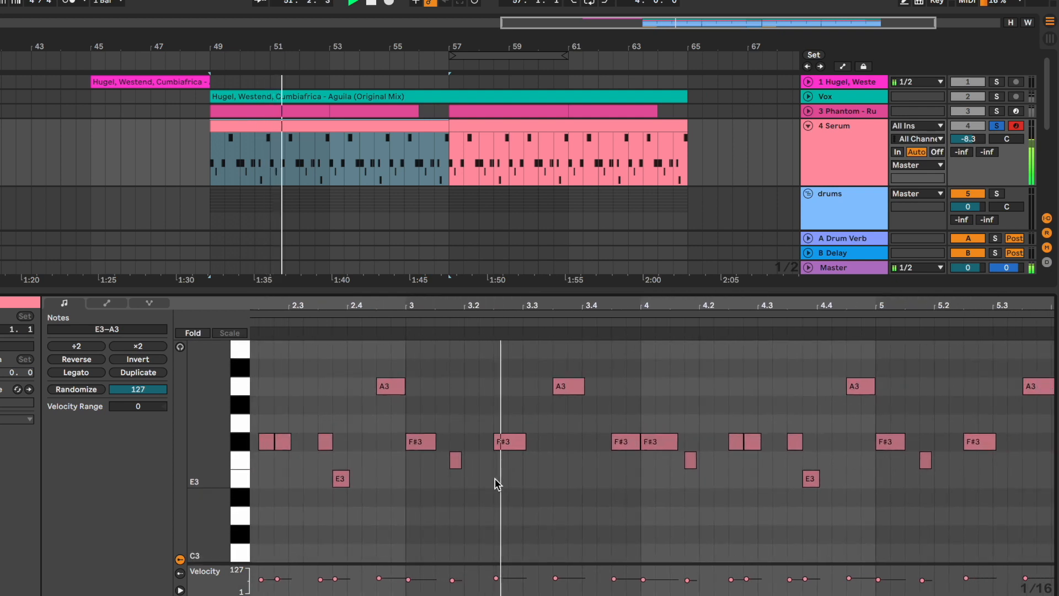
{"action": "scroll", "coordinate": [496, 482], "scroll_direction": "right", "scroll_amount": 5}
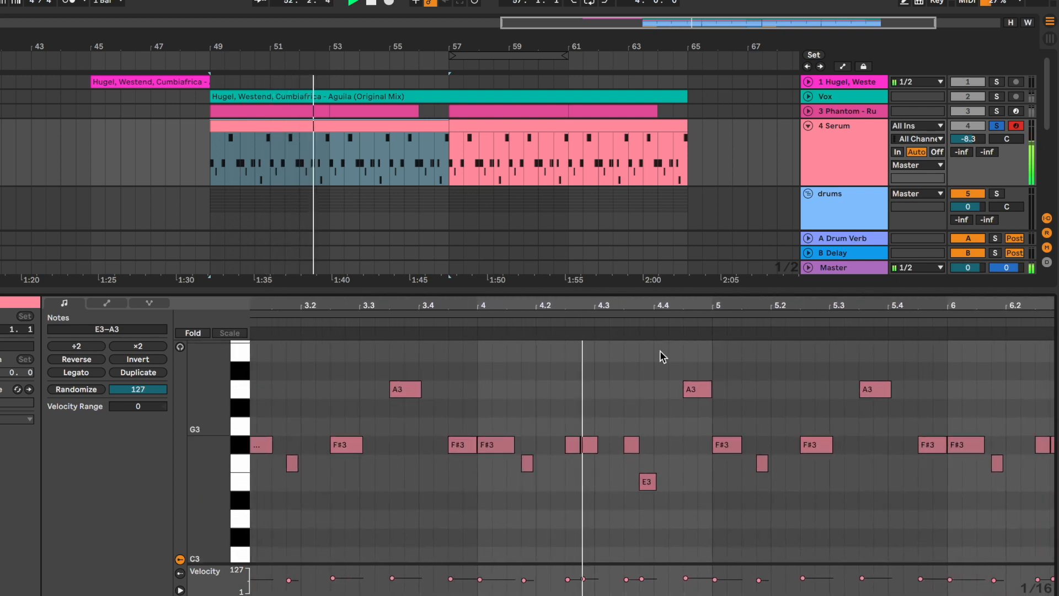
Stop playback, open the Serum plugin to view the BASS - Abstract patch, and close its window
{"action": "double_click", "coordinate": [863, 161]}
{"action": "key", "text": "space"}
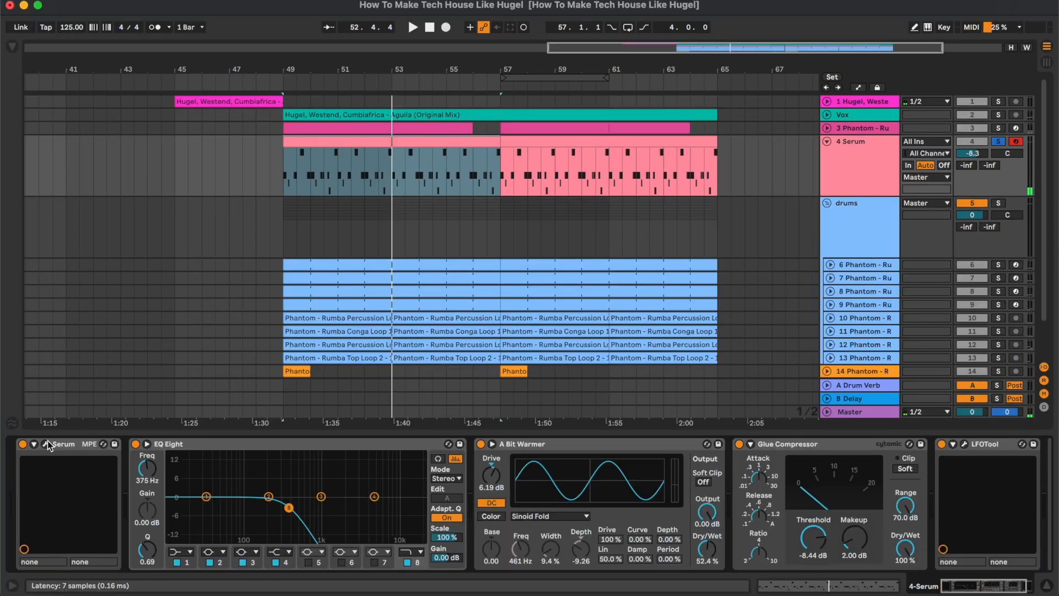
{"action": "key", "text": "alt+super+p"}
{"action": "left_click_drag", "start_coordinate": [472, 30], "coordinate": [673, 30]}
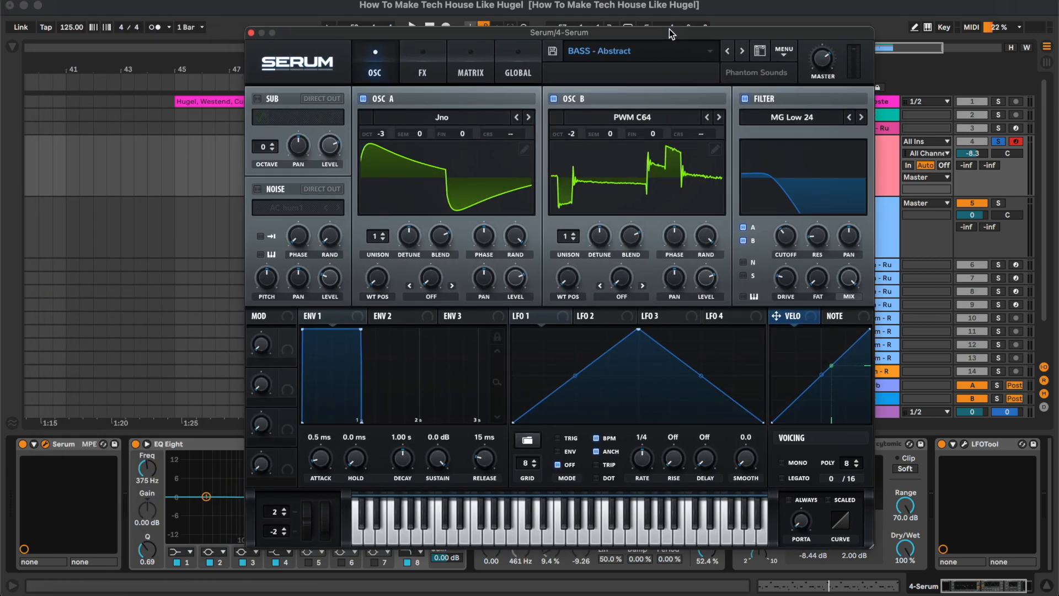
{"action": "left_click", "coordinate": [251, 33]}
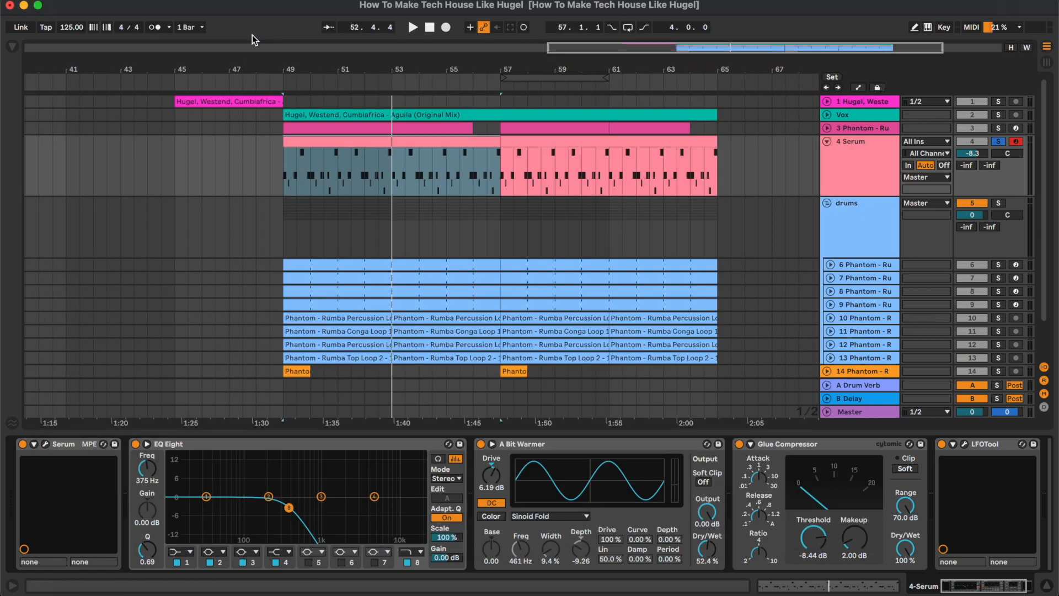
Select EQ Eight on the Serum track and listen to the bass through it from bar 49
{"action": "left_click", "coordinate": [295, 443]}
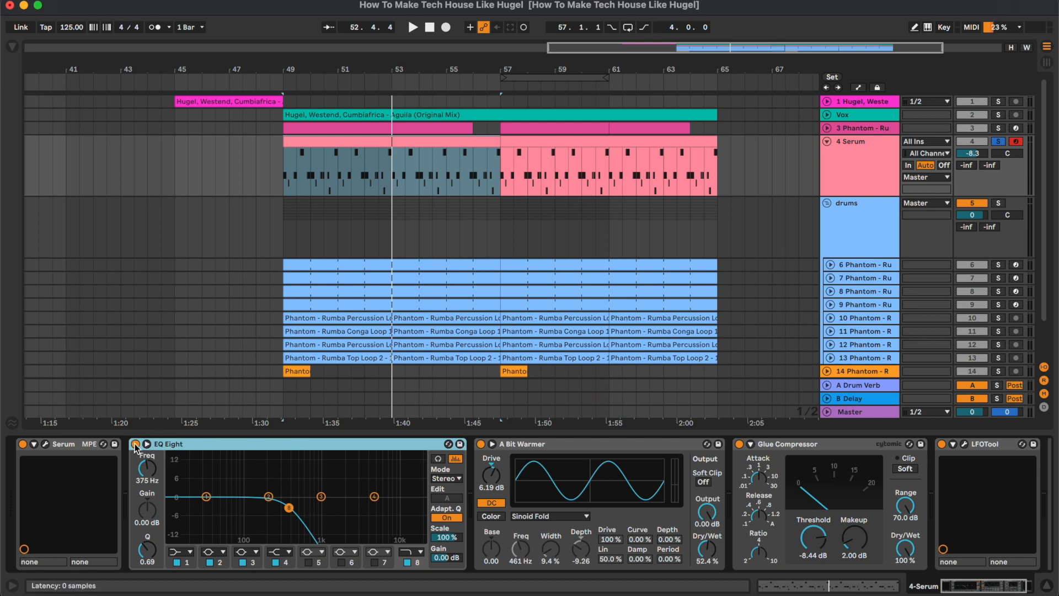
{"action": "key", "text": "space"}
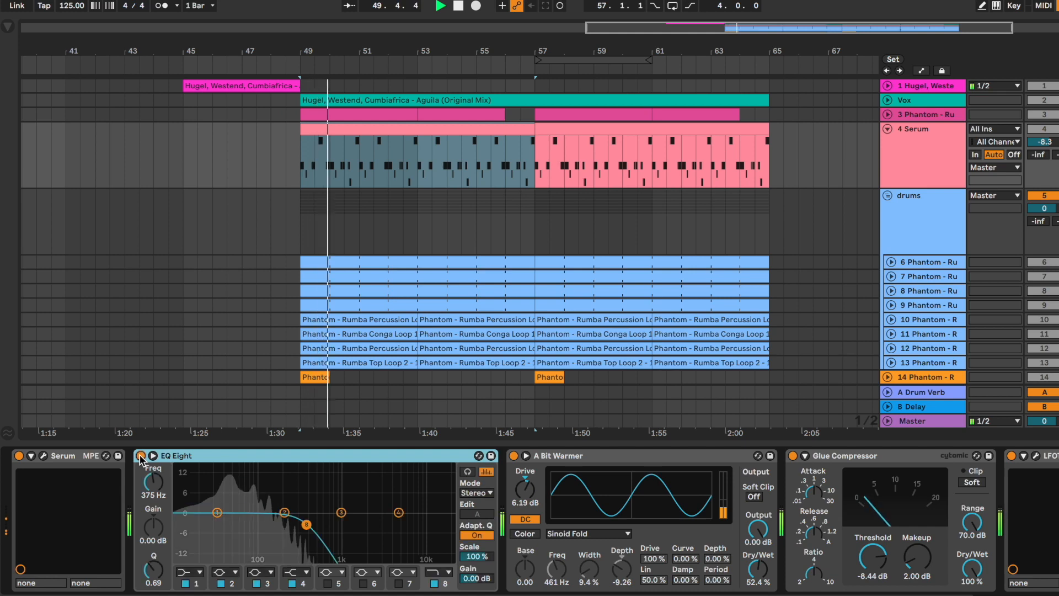
{"action": "scroll", "coordinate": [536, 460], "scroll_direction": "right", "scroll_amount": 3}
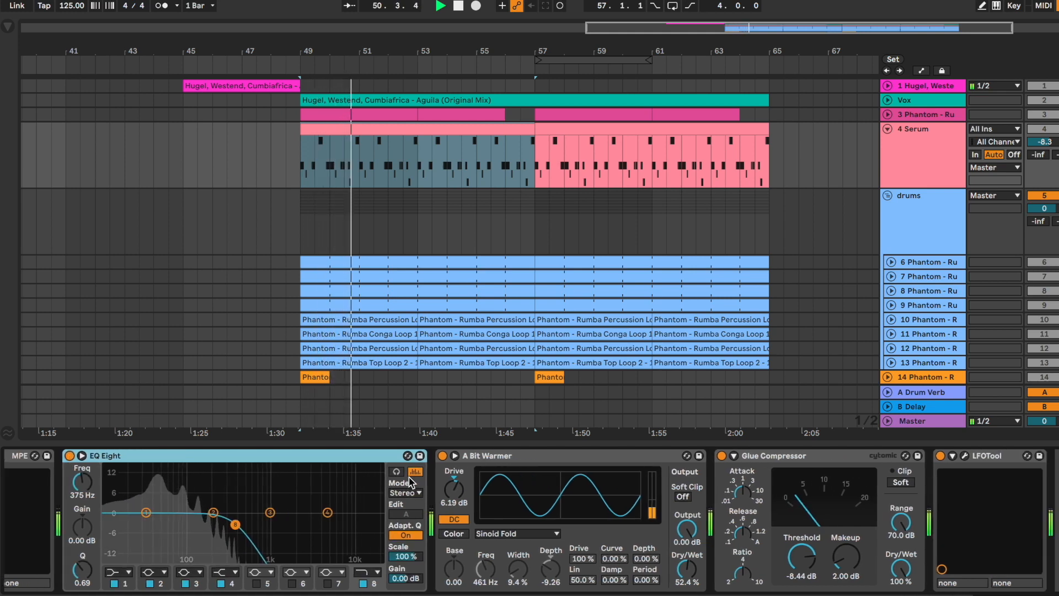
Play the Serum bass while toggling the A Bit Warmer saturator to compare its effect
{"action": "left_click", "coordinate": [537, 460]}
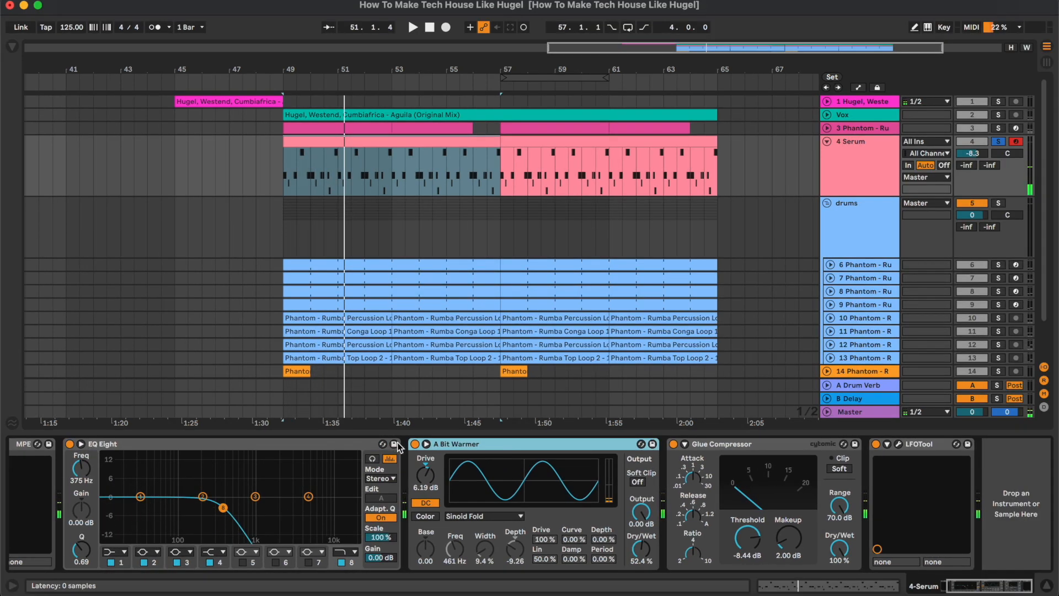
{"action": "left_click", "coordinate": [415, 444]}
{"action": "key", "text": "space"}
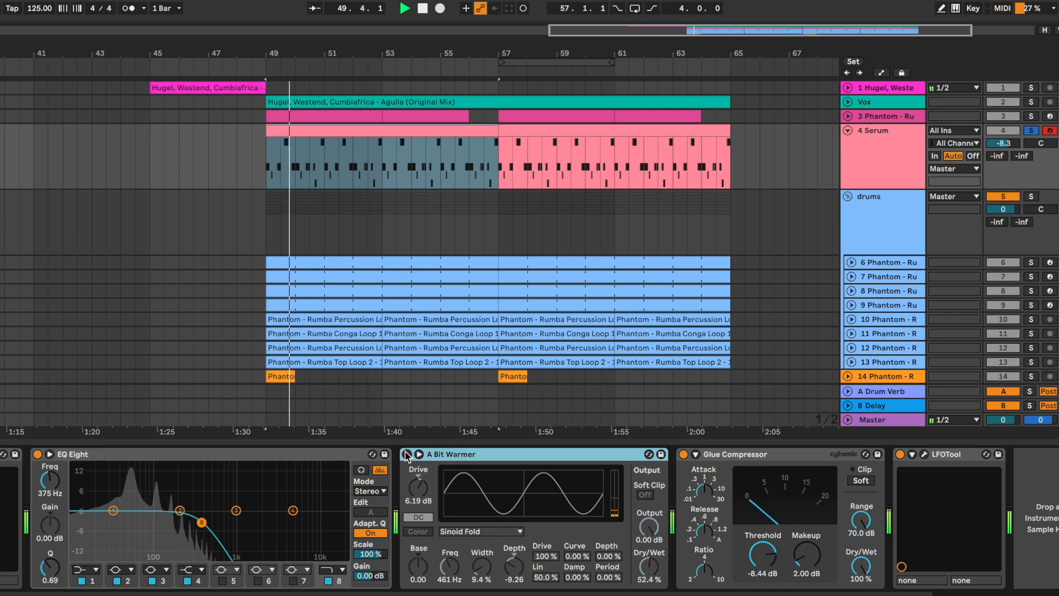
{"action": "left_click", "coordinate": [407, 454]}
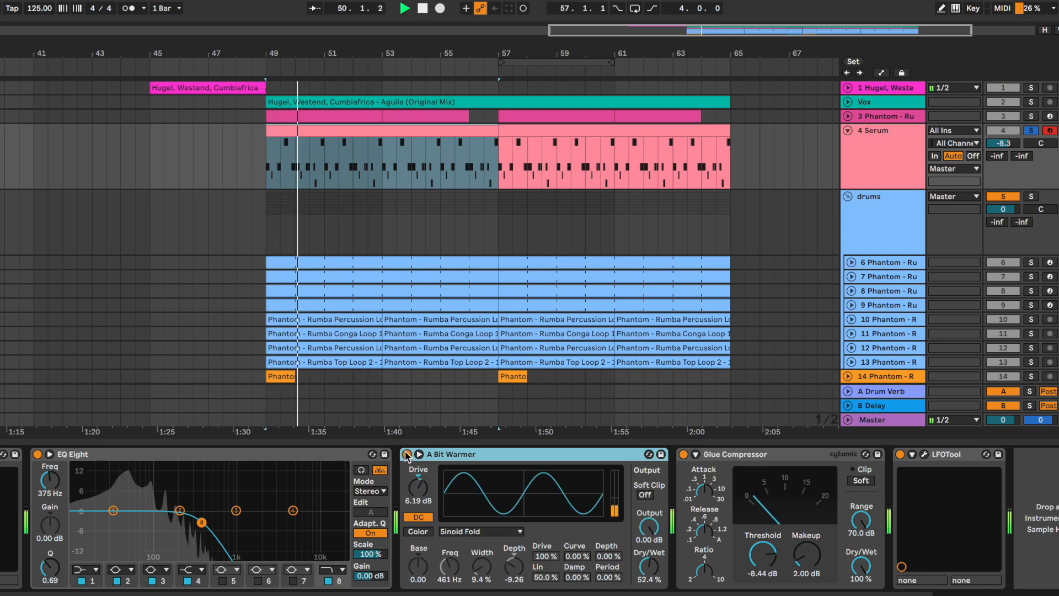
Compare the Serum bass with the Glue Compressor bypassed and enabled
{"action": "left_click", "coordinate": [783, 454]}
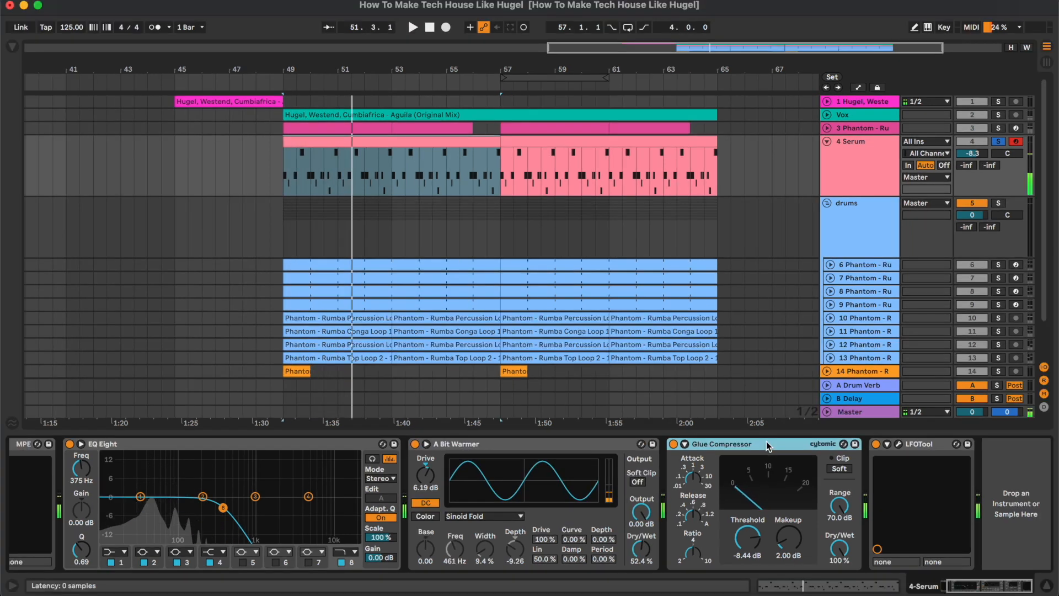
{"action": "left_click", "coordinate": [673, 444]}
{"action": "key", "text": "space"}
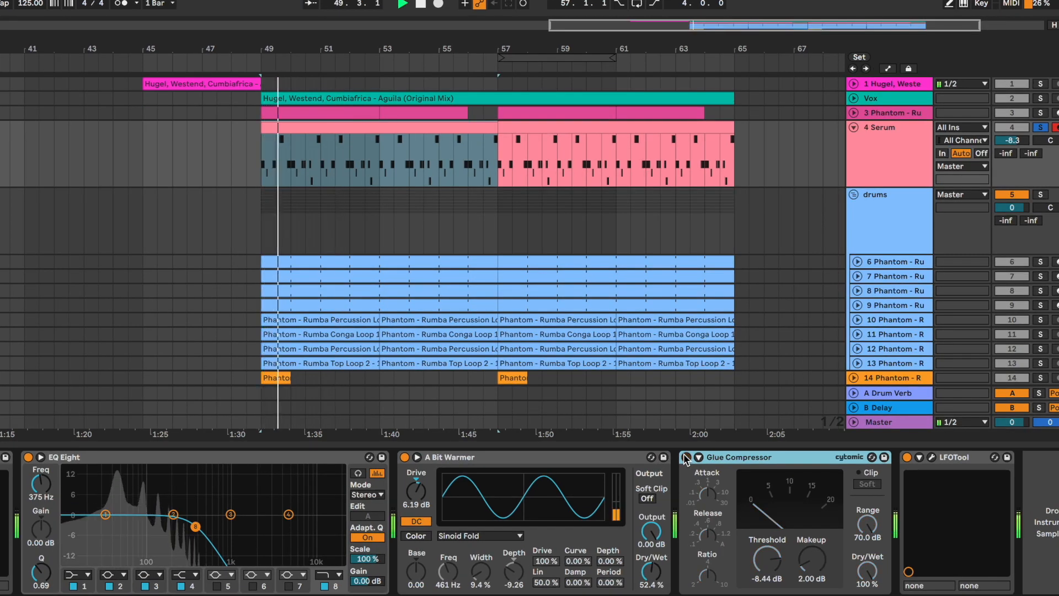
{"action": "left_click", "coordinate": [685, 458]}
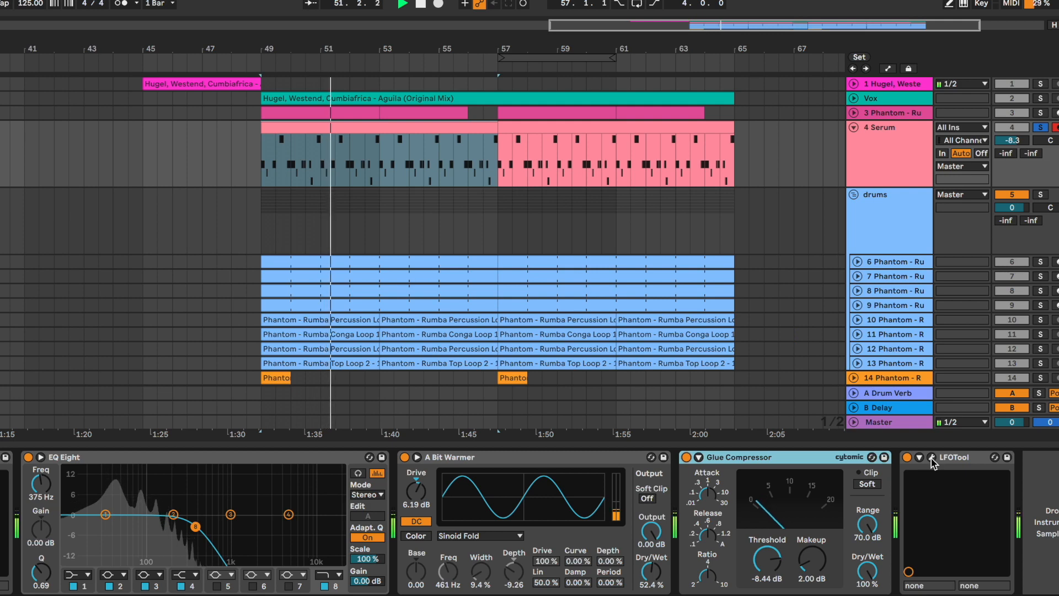
Open LFOTool on the Serum track, examine its volume curve during playback, and close its window
{"action": "left_click", "coordinate": [932, 457]}
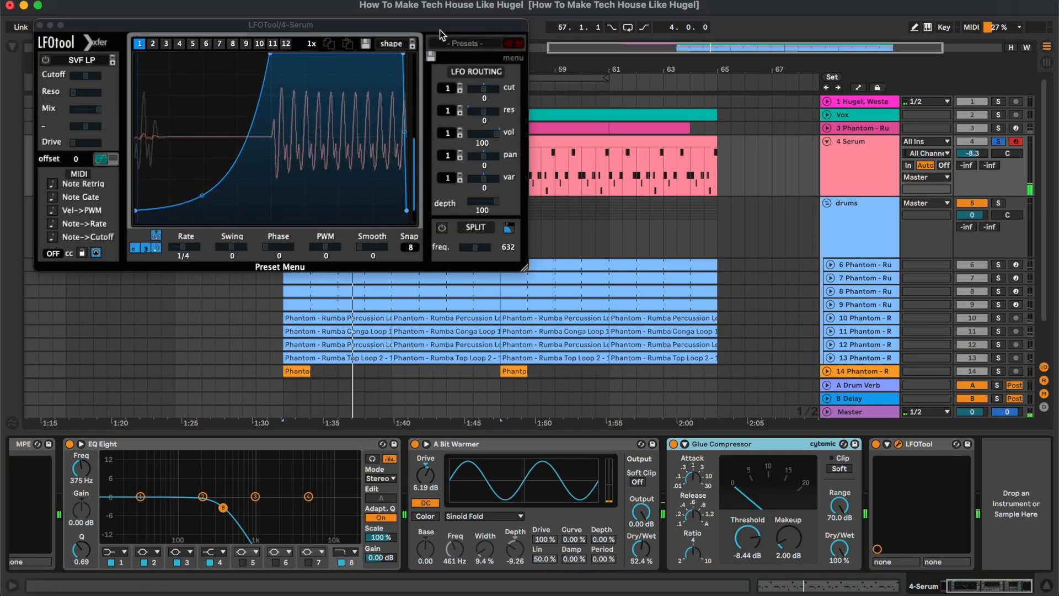
{"action": "left_click_drag", "start_coordinate": [439, 30], "coordinate": [660, 142]}
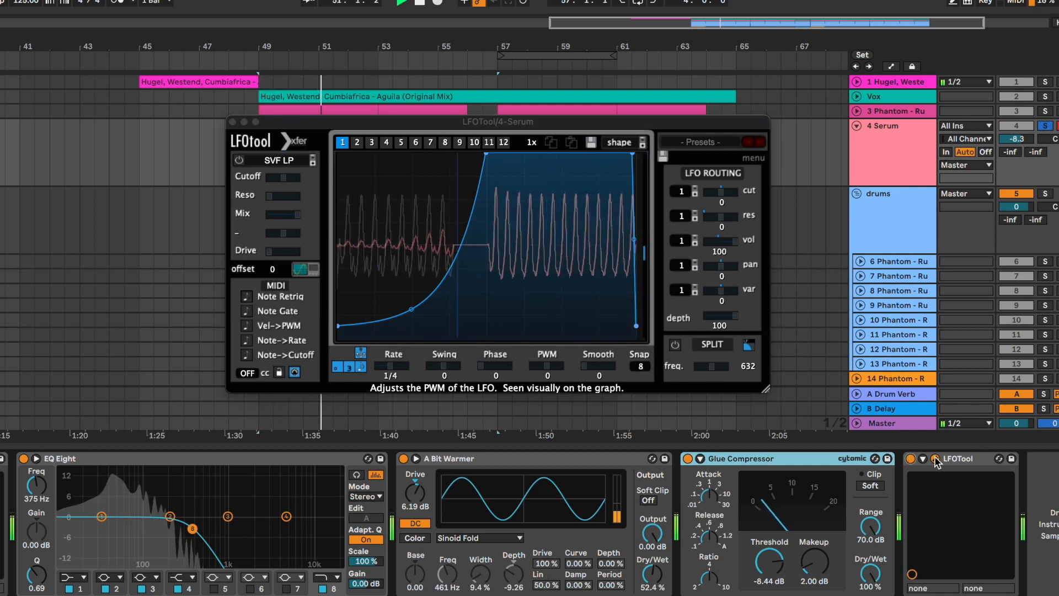
{"action": "left_click", "coordinate": [936, 459]}
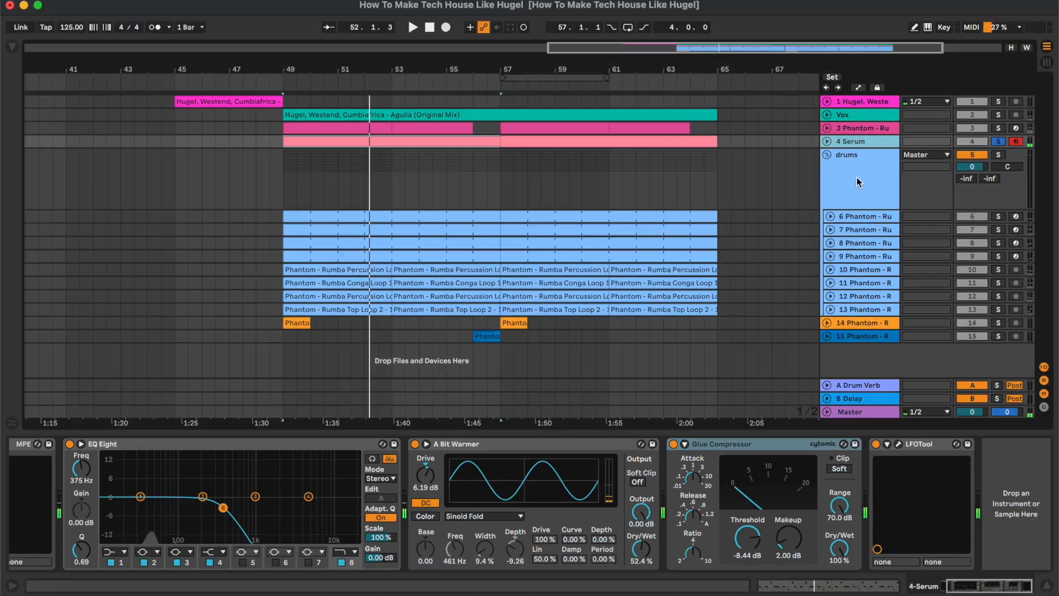
Expand the Rumba Clap 5 track in the drums group and play its clip from bar 49
{"action": "left_click", "coordinate": [861, 217]}
{"action": "key", "text": "u"}
{"action": "left_click_drag", "start_coordinate": [565, 284], "coordinate": [590, 261]}
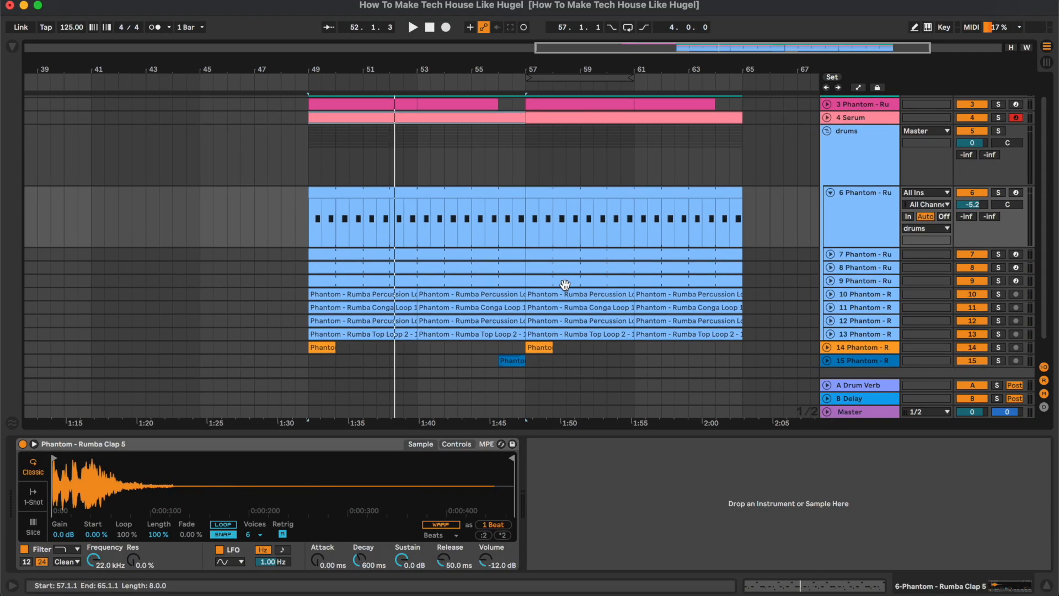
{"action": "left_click", "coordinate": [463, 193]}
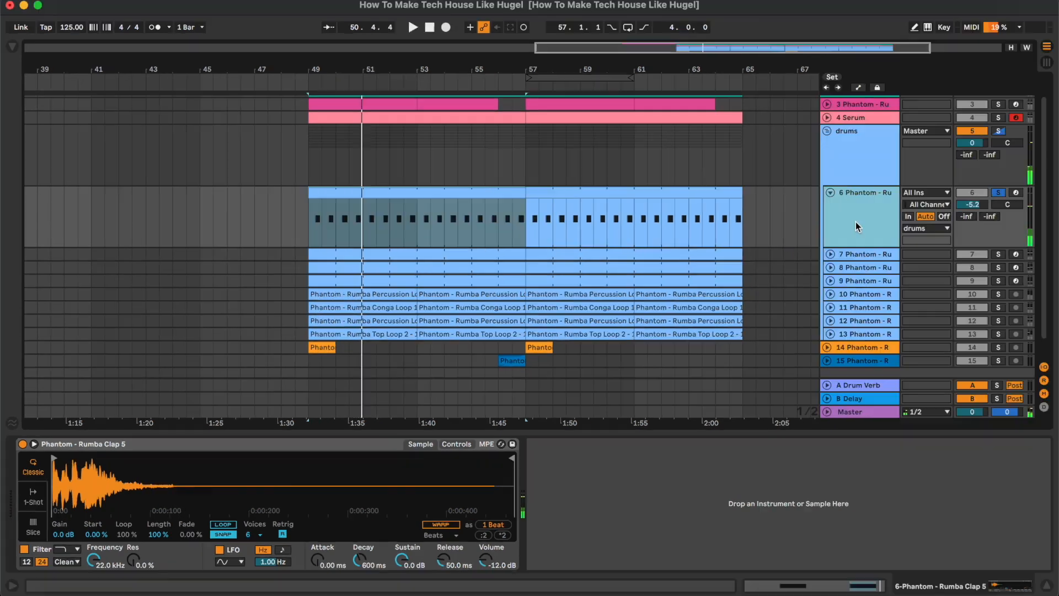
Collapse the clap track, expand and solo the Rumba Open Hihat 14 track, and play its clip from bar 49
{"action": "key", "text": "u"}
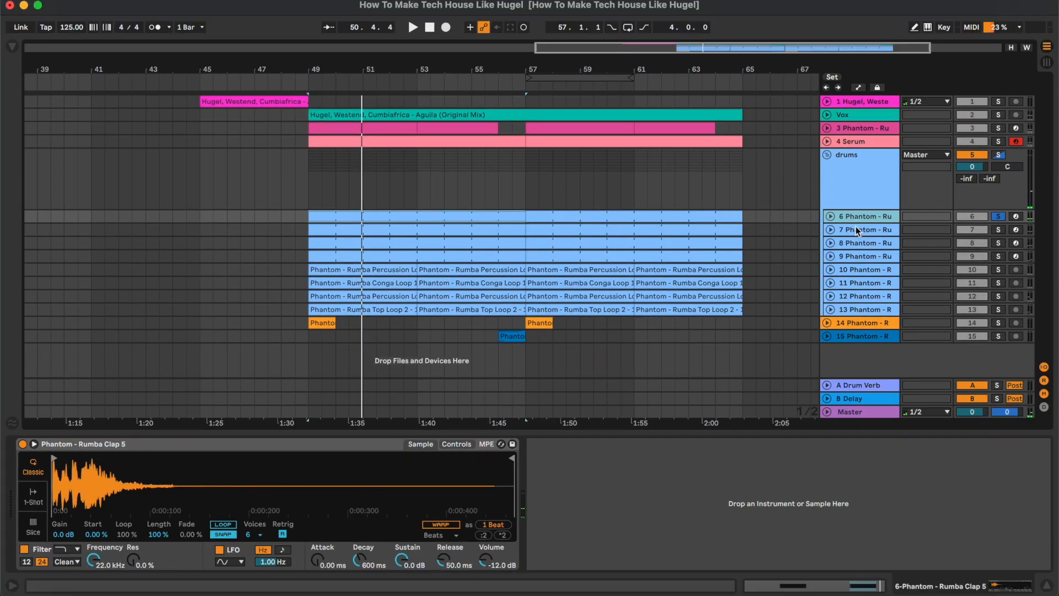
{"action": "left_click", "coordinate": [855, 228]}
{"action": "key", "text": "u"}
{"action": "key", "text": "s"}
{"action": "left_click", "coordinate": [400, 228]}
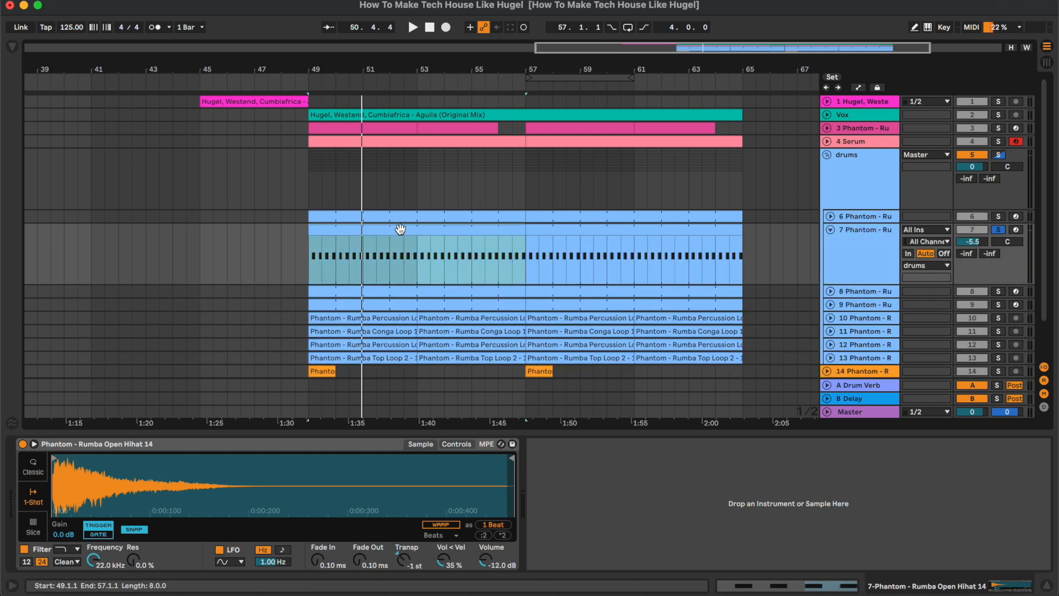
{"action": "key", "text": "space"}
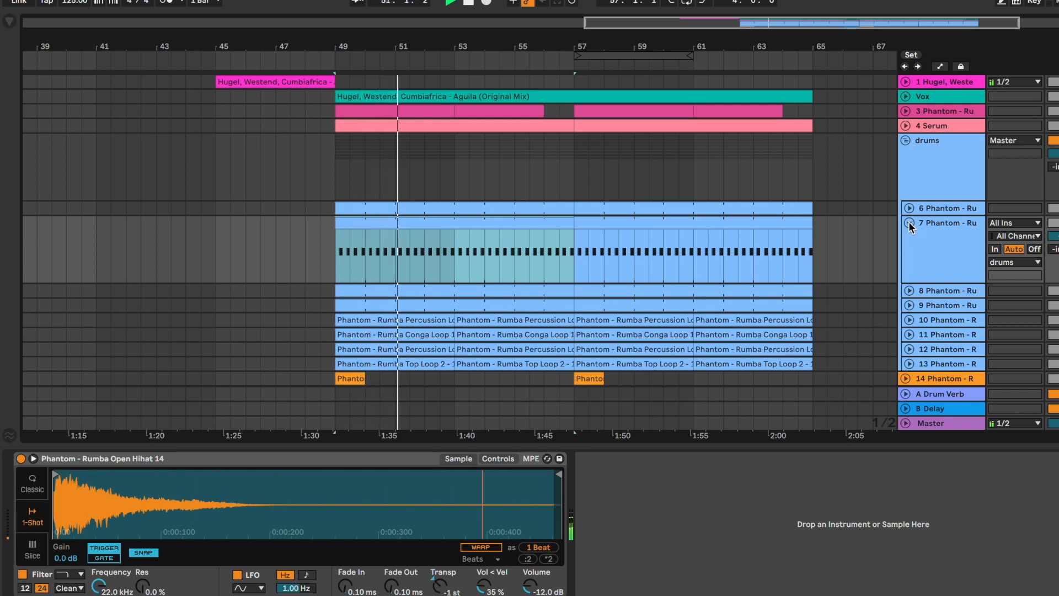
Collapse the Open Hihat 14 track, expand and solo the Rumba Open Hihat 4 track, and play it from bar 49
{"action": "left_click", "coordinate": [909, 223]}
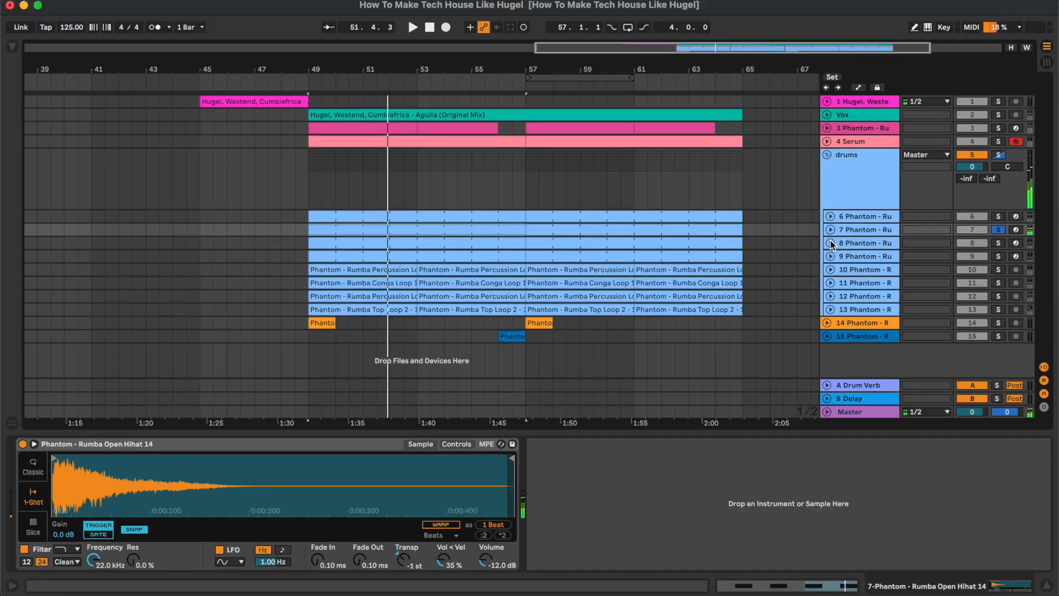
{"action": "left_click", "coordinate": [830, 244]}
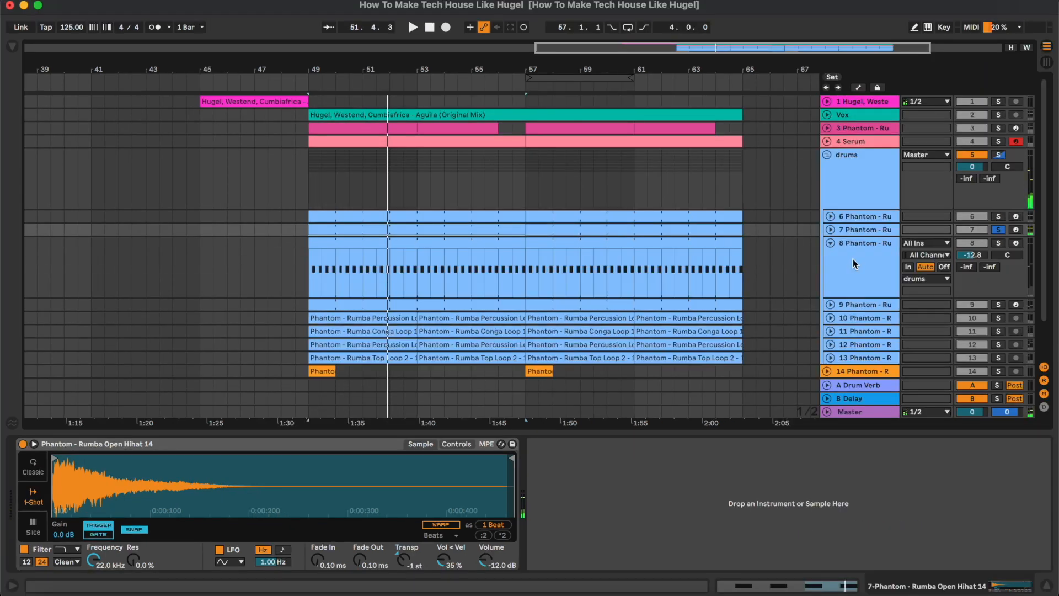
{"action": "left_click", "coordinate": [425, 243]}
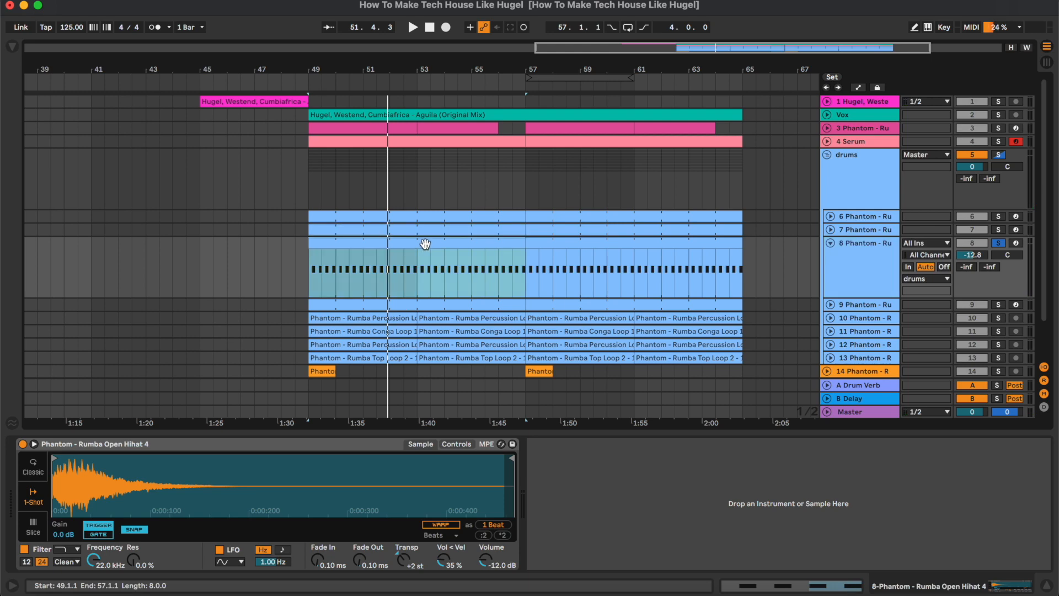
{"action": "key", "text": "space"}
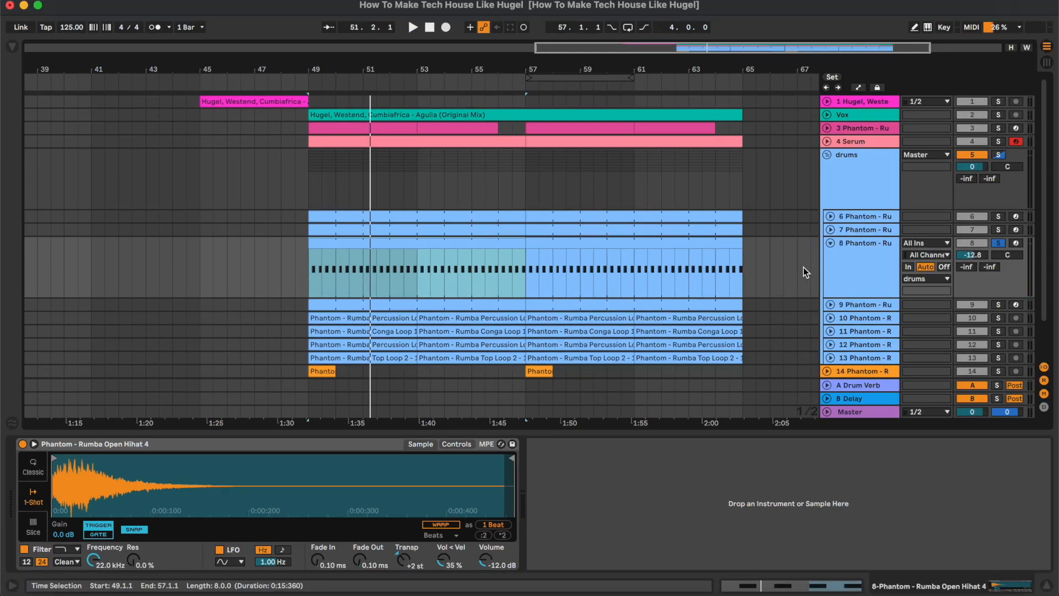
Collapse the Open Hihat 4 track, expand and solo the Rumba Closed Hihat 7 track, and play it from bar 49
{"action": "left_click", "coordinate": [872, 284]}
{"action": "key", "text": "u"}
{"action": "key", "text": "Down"}
{"action": "key", "text": "u"}
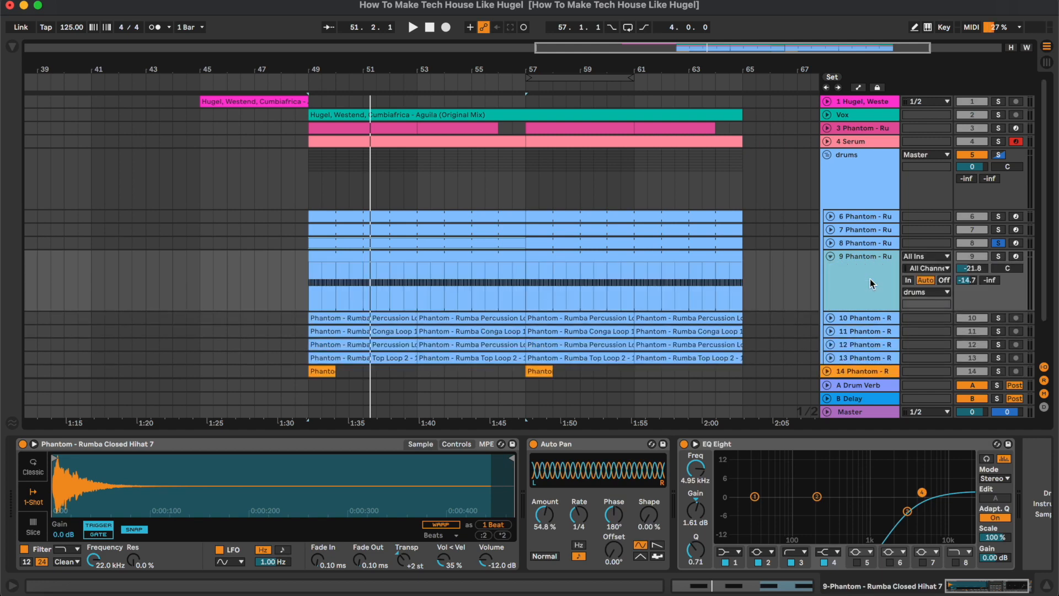
{"action": "left_click", "coordinate": [309, 274]}
{"action": "key", "text": "space"}
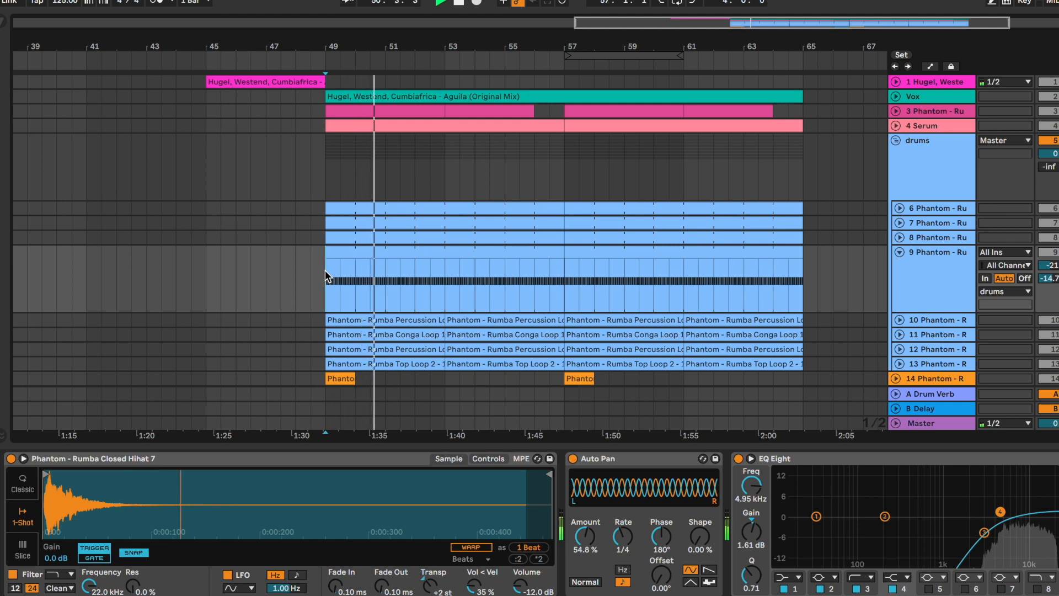
{"action": "key", "text": "space"}
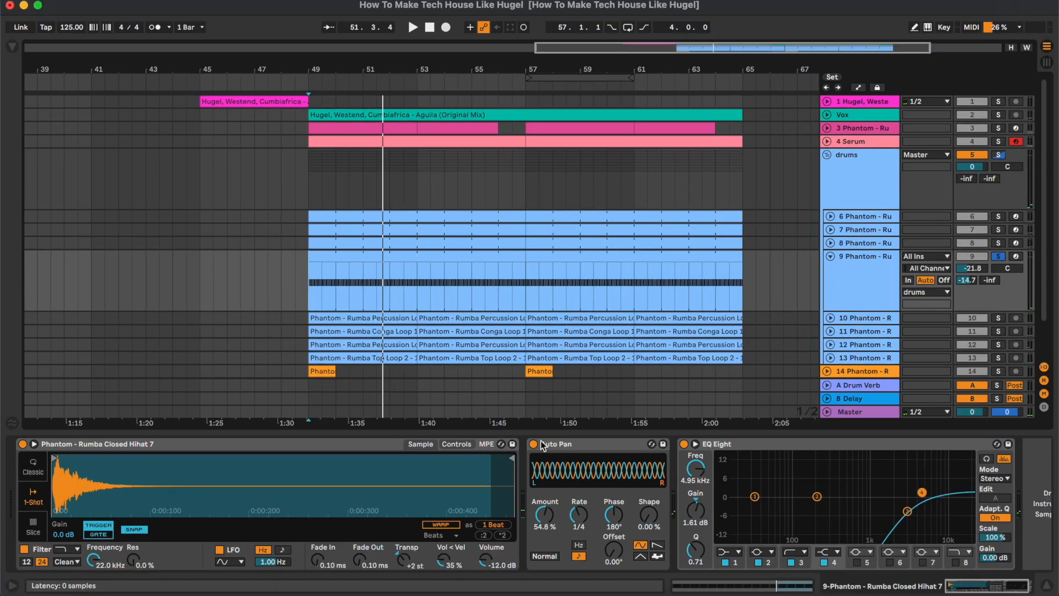
Play the closed hi-hat while examining its Auto Pan and EQ Eight low-cut curve
{"action": "key", "text": "space"}
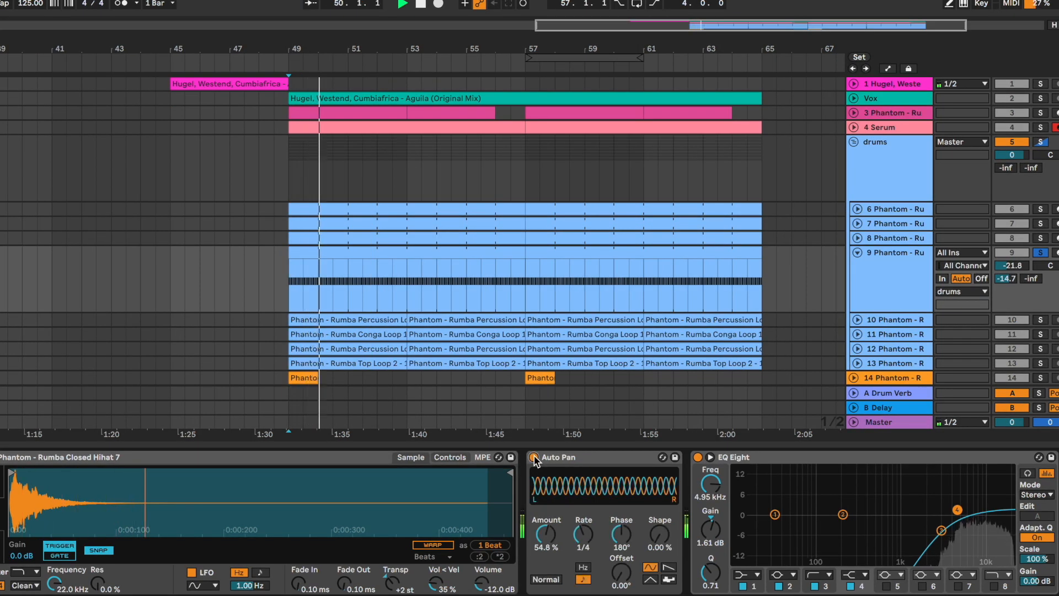
{"action": "left_click", "coordinate": [768, 457]}
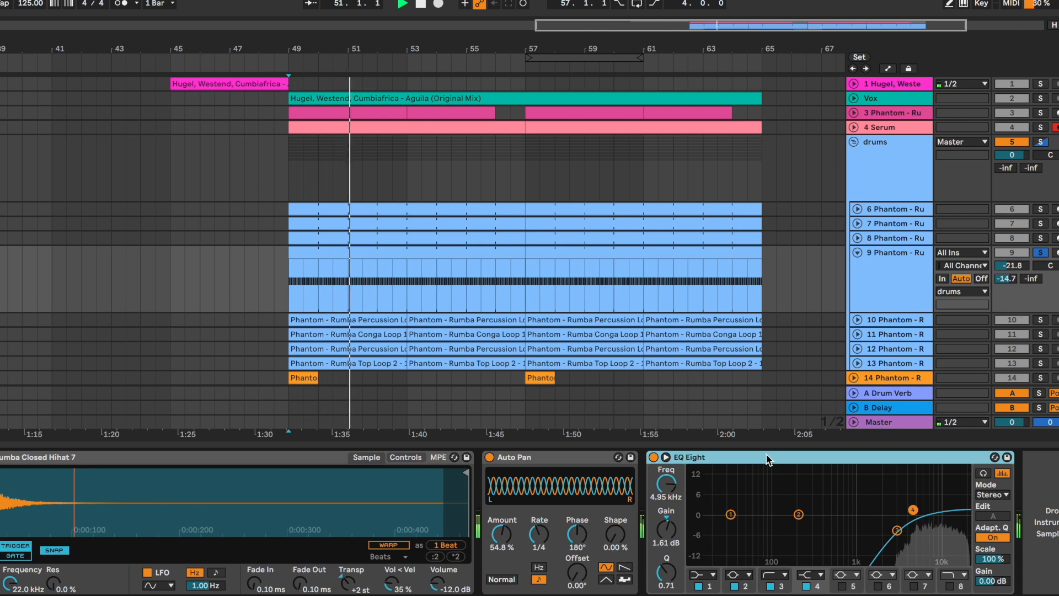
{"action": "key", "text": "space"}
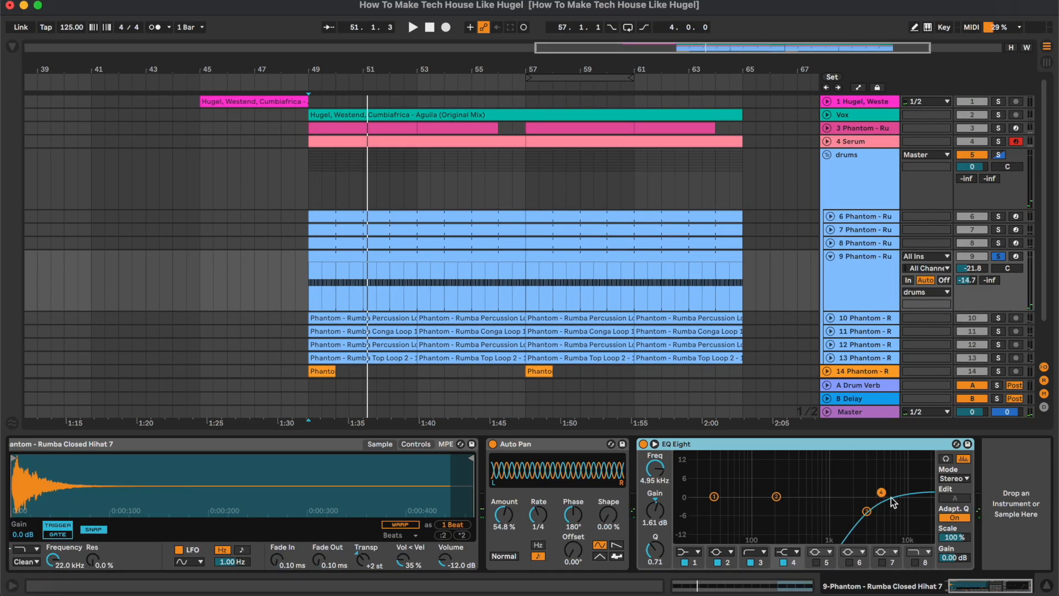
{"action": "key", "text": "space"}
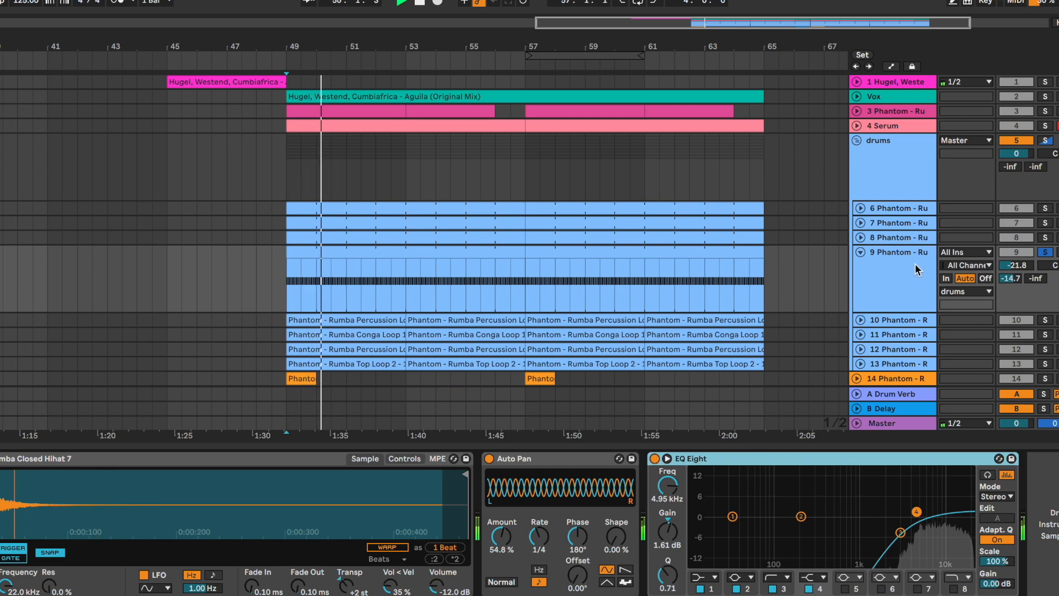
{"action": "key", "text": "space"}
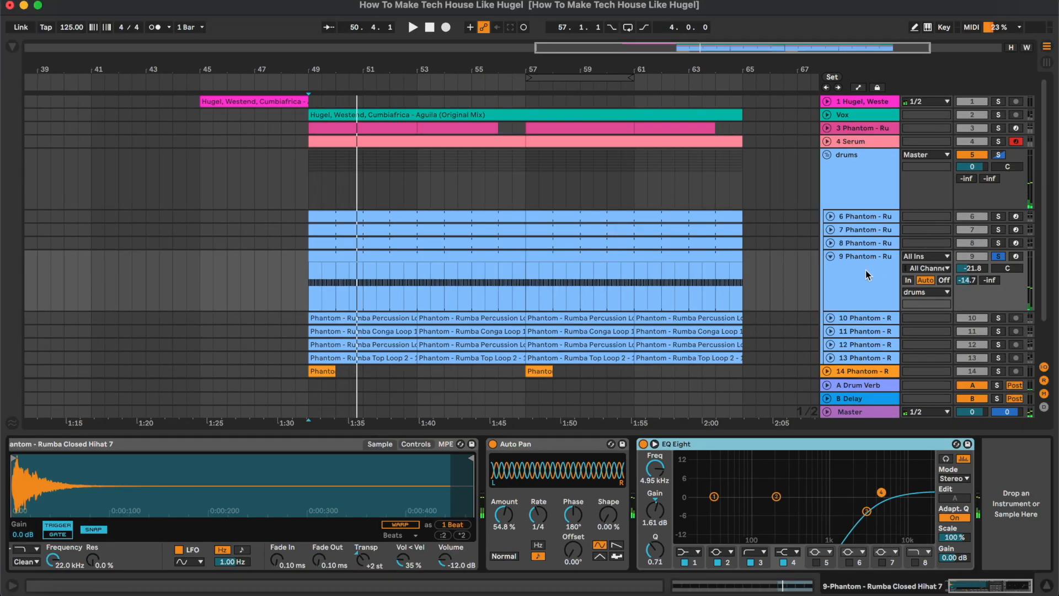
Show the Drum Verb return's devices and examine its Drums Room reverb and EQ Eight
{"action": "left_click", "coordinate": [883, 384]}
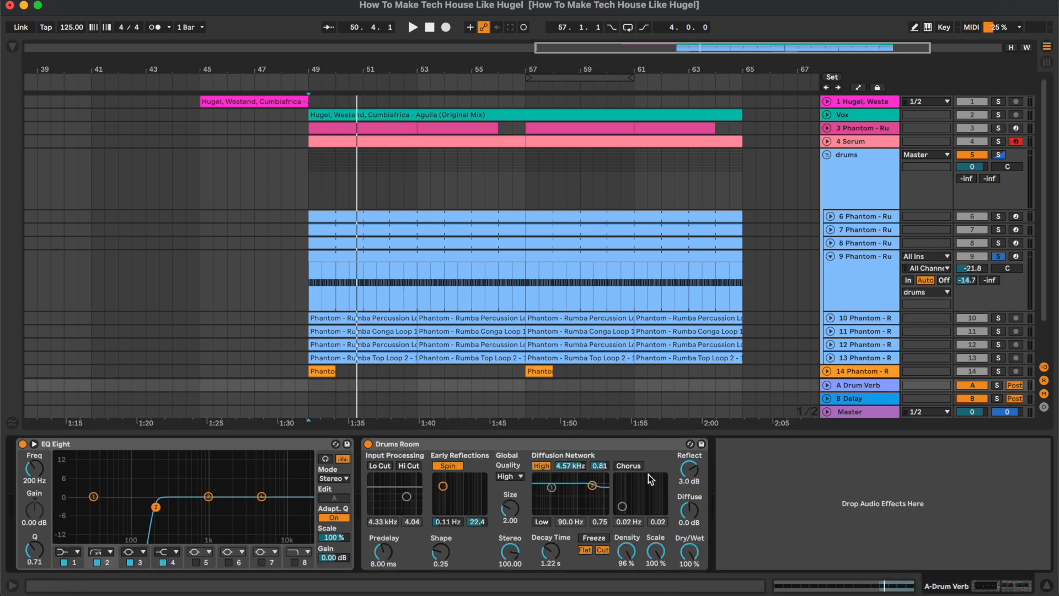
{"action": "left_click", "coordinate": [402, 444]}
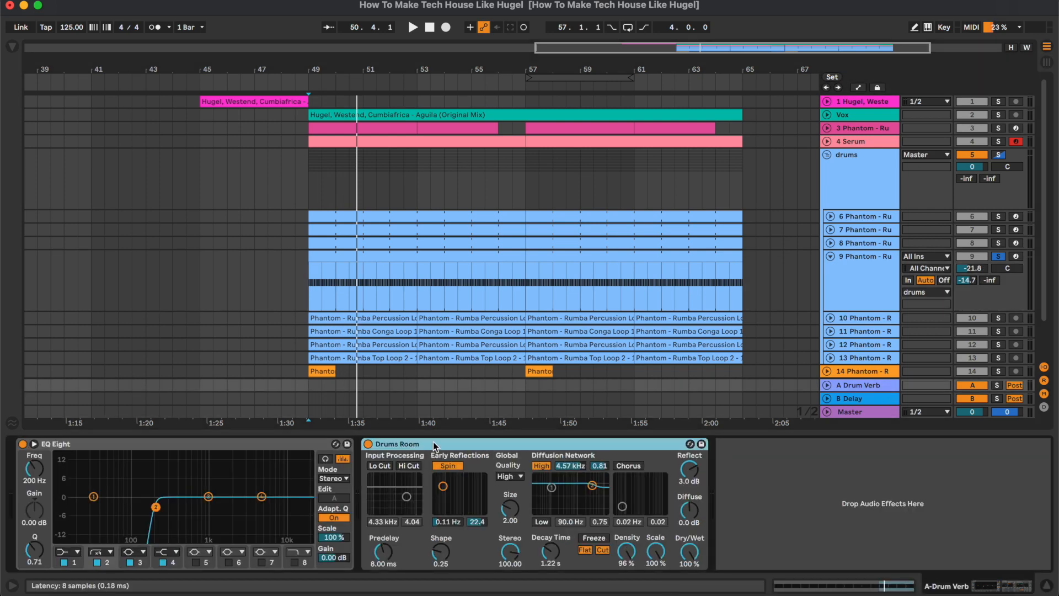
{"action": "left_click", "coordinate": [273, 441]}
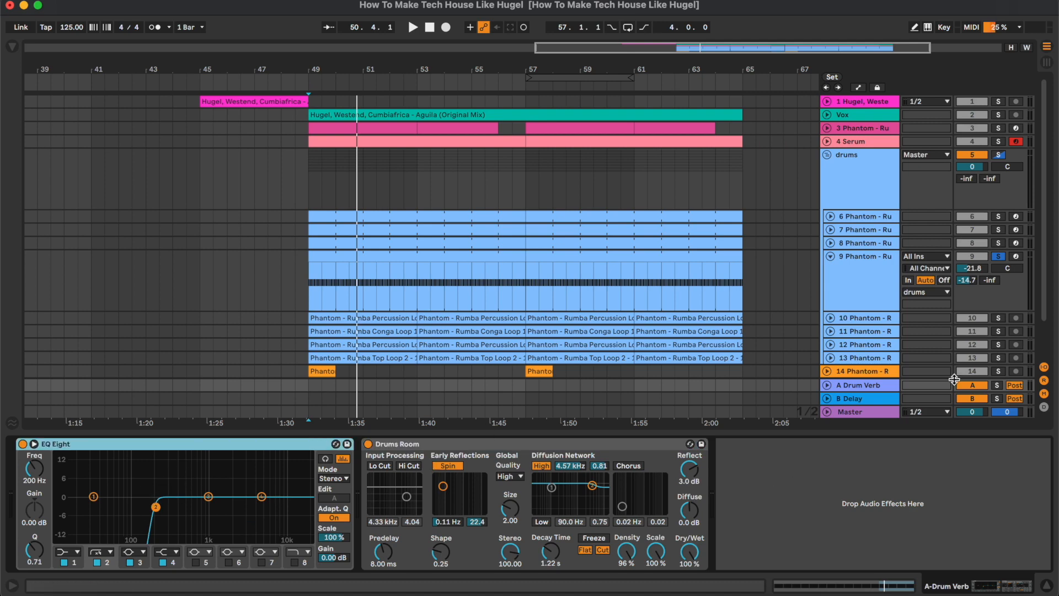
Play the closed hi-hat from bar 49 while adjusting its Drum Verb send to -15.0 dB
{"action": "left_click", "coordinate": [882, 285]}
{"action": "left_click", "coordinate": [862, 386]}
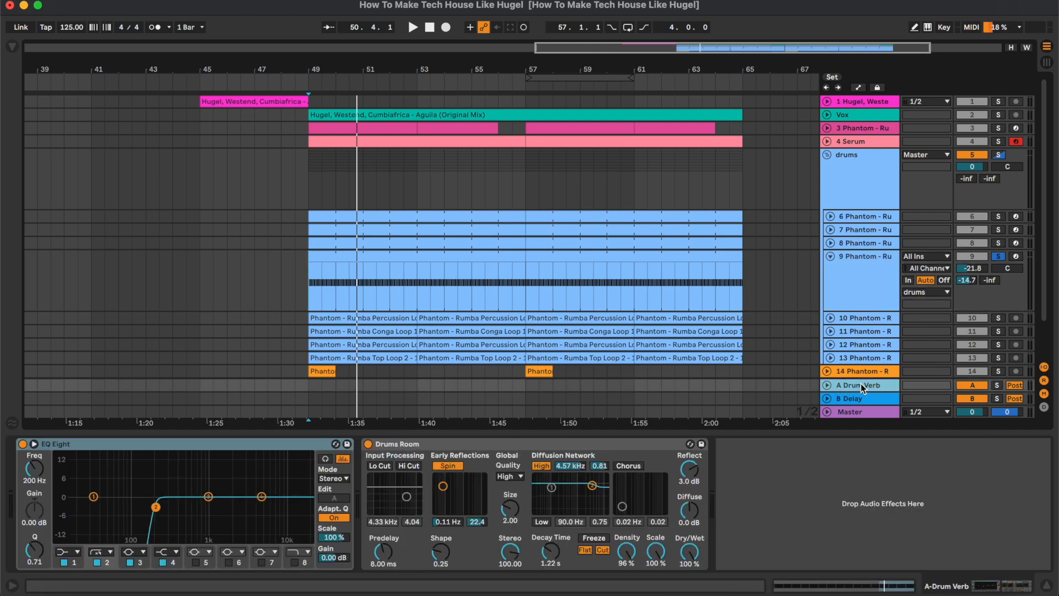
{"action": "key", "text": "space"}
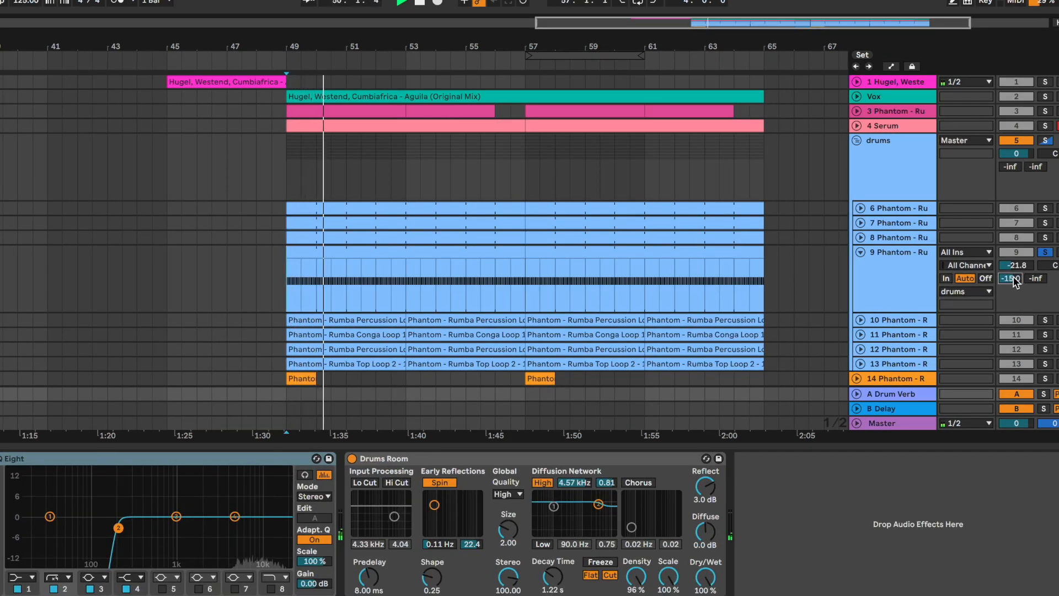
{"action": "key", "text": "space"}
Collapse the closed hi-hat track, expand and solo the Rumba Percussion Loop 11 track, and play it from bar 51
{"action": "left_click", "coordinate": [862, 250]}
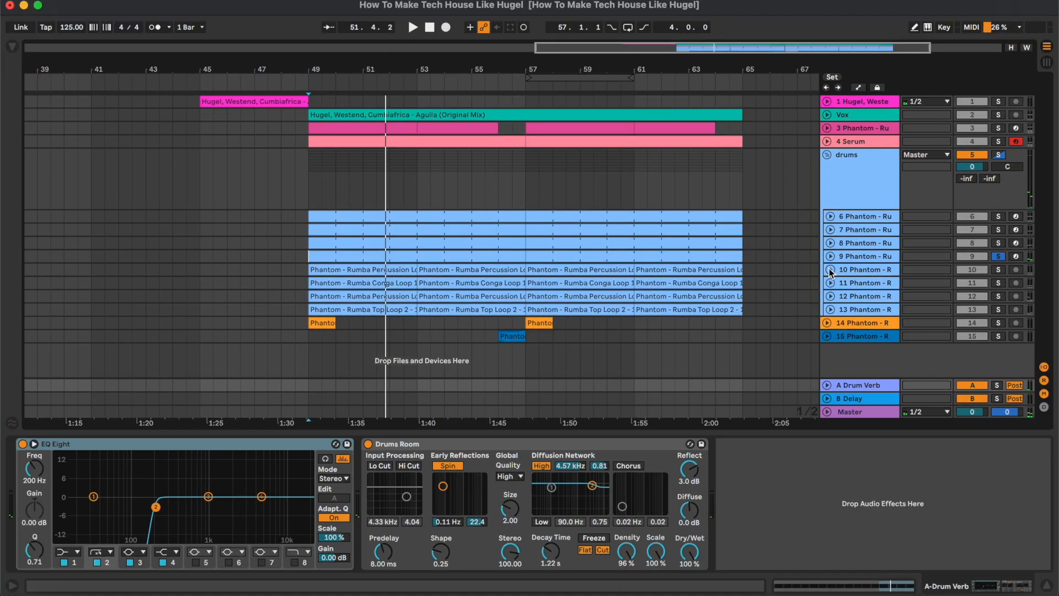
{"action": "left_click", "coordinate": [860, 268]}
{"action": "left_click", "coordinate": [887, 278]}
{"action": "left_click", "coordinate": [398, 273]}
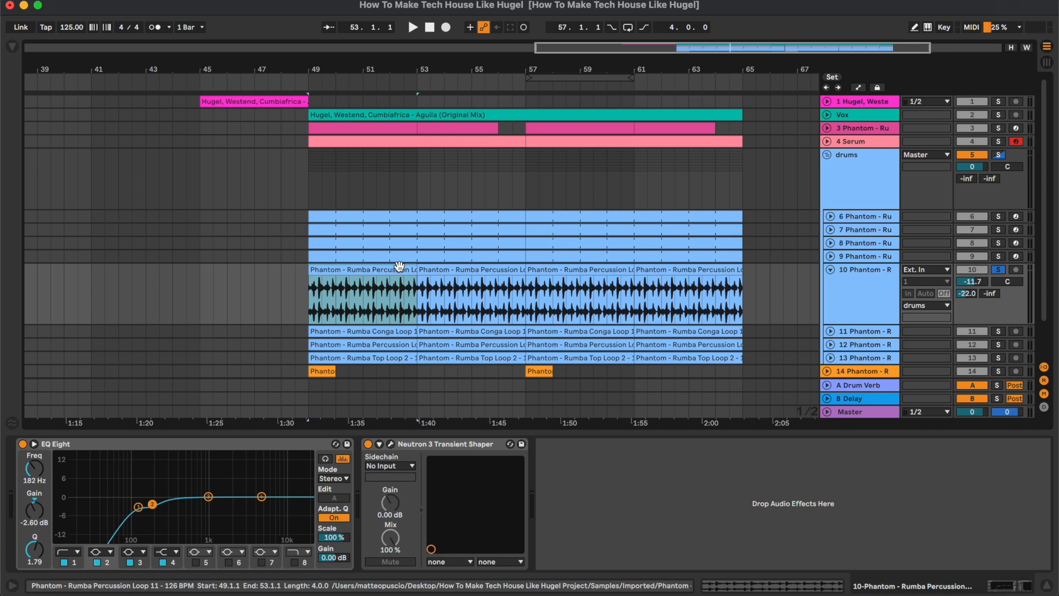
{"action": "scroll", "coordinate": [398, 271], "scroll_direction": "down", "scroll_amount": 2}
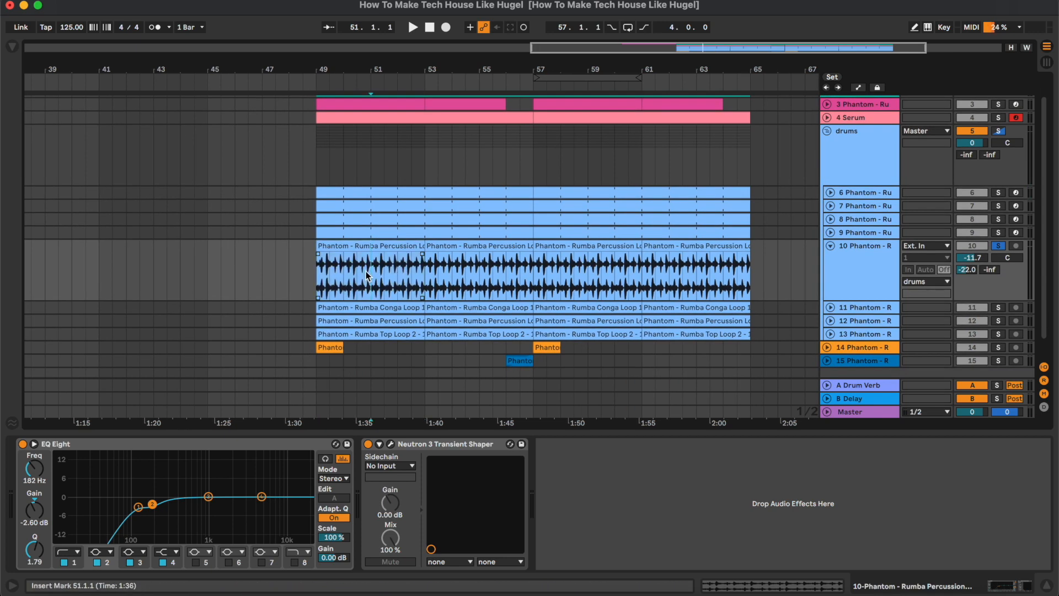
{"action": "key", "text": "plus"}
{"action": "key", "text": "space"}
{"action": "scroll", "coordinate": [367, 276], "scroll_direction": "right", "scroll_amount": 3}
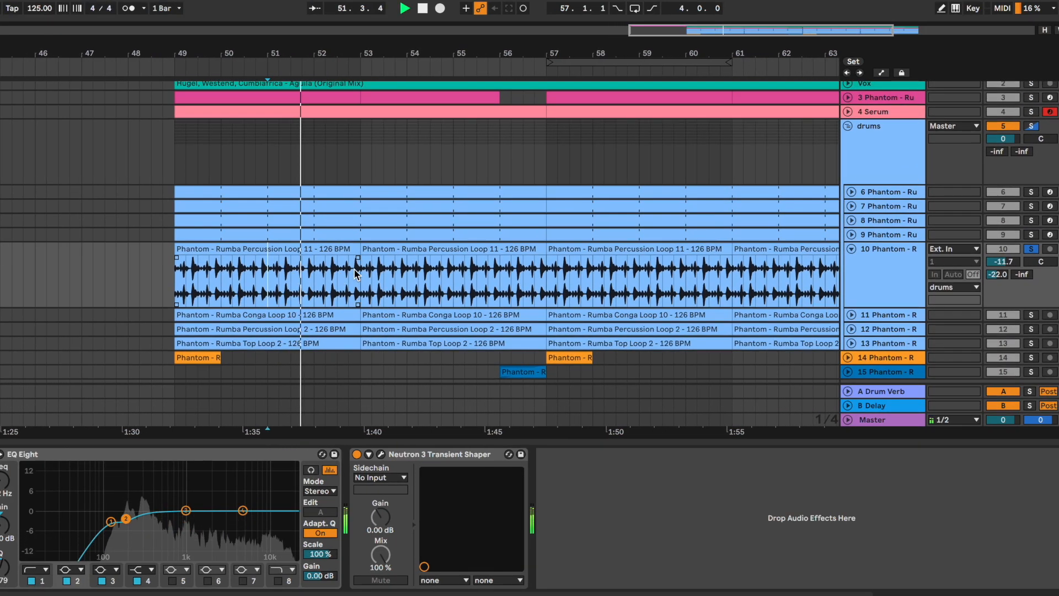
{"action": "scroll", "coordinate": [354, 274], "scroll_direction": "down", "scroll_amount": 1}
{"action": "scroll", "coordinate": [354, 274], "scroll_direction": "right", "scroll_amount": 1}
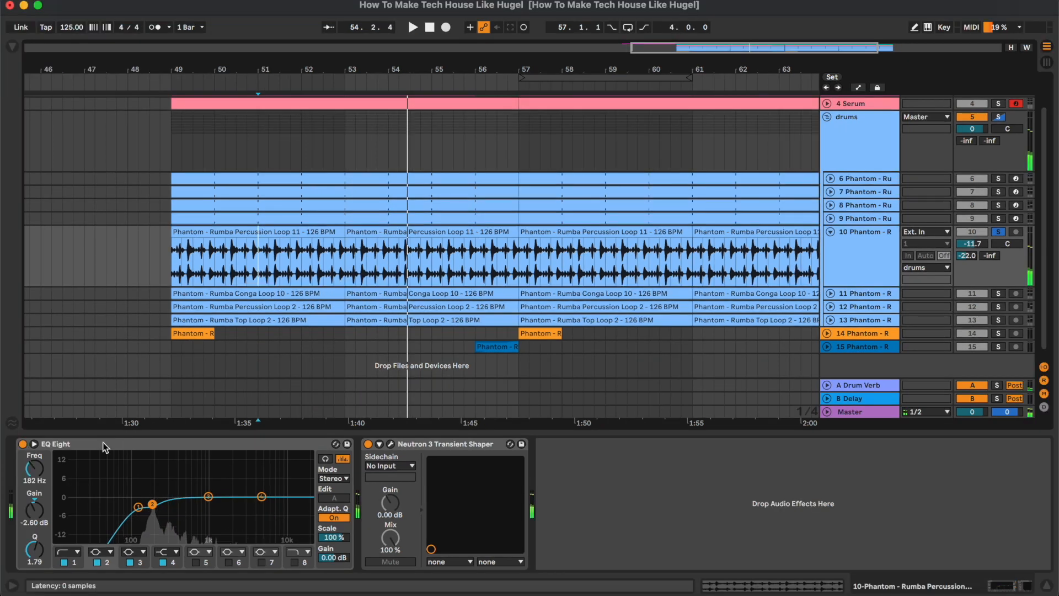
Play Rumba Percussion Loop 11 while toggling its EQ Eight to compare the low-cut's effect
{"action": "left_click", "coordinate": [45, 448]}
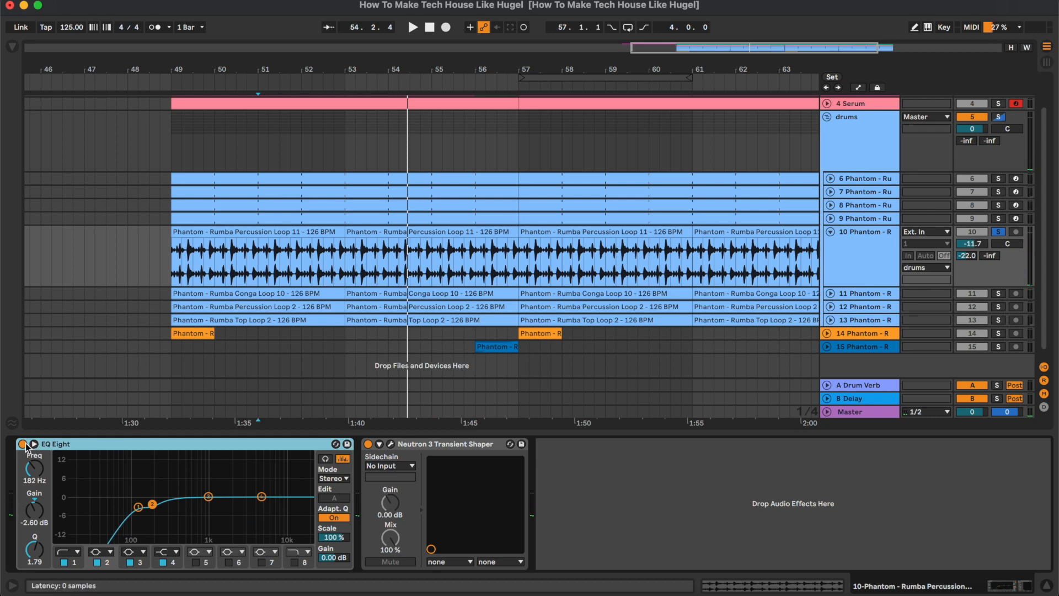
{"action": "key", "text": "space"}
{"action": "left_click", "coordinate": [23, 444]}
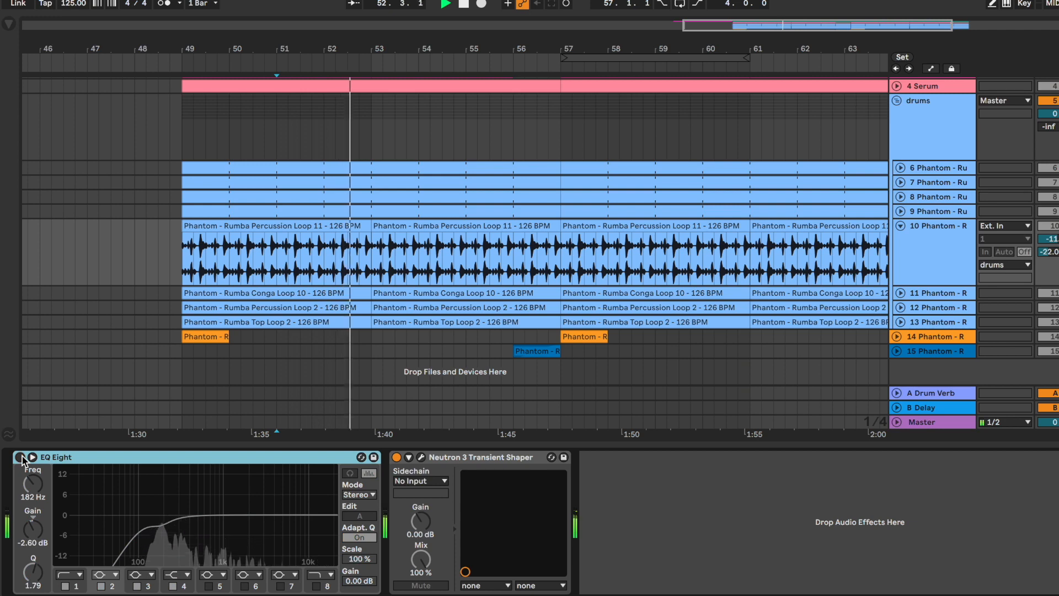
Open Neutron 3 Transient Shaper on the percussion loop, compare it bypassed and enabled during playback, and close its window
{"action": "left_click", "coordinate": [421, 457]}
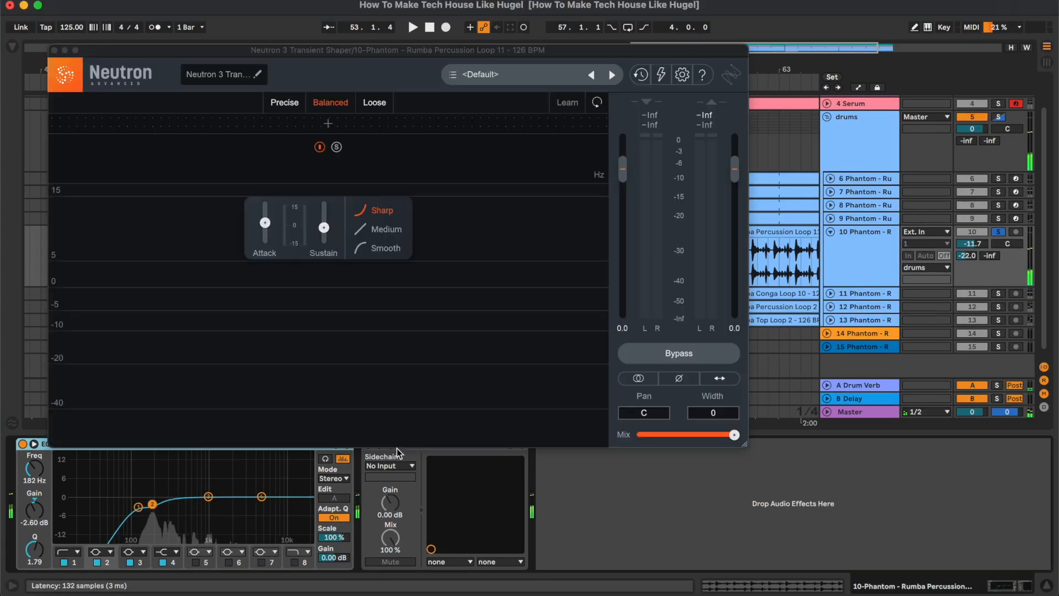
{"action": "left_click_drag", "start_coordinate": [464, 47], "coordinate": [582, 77]}
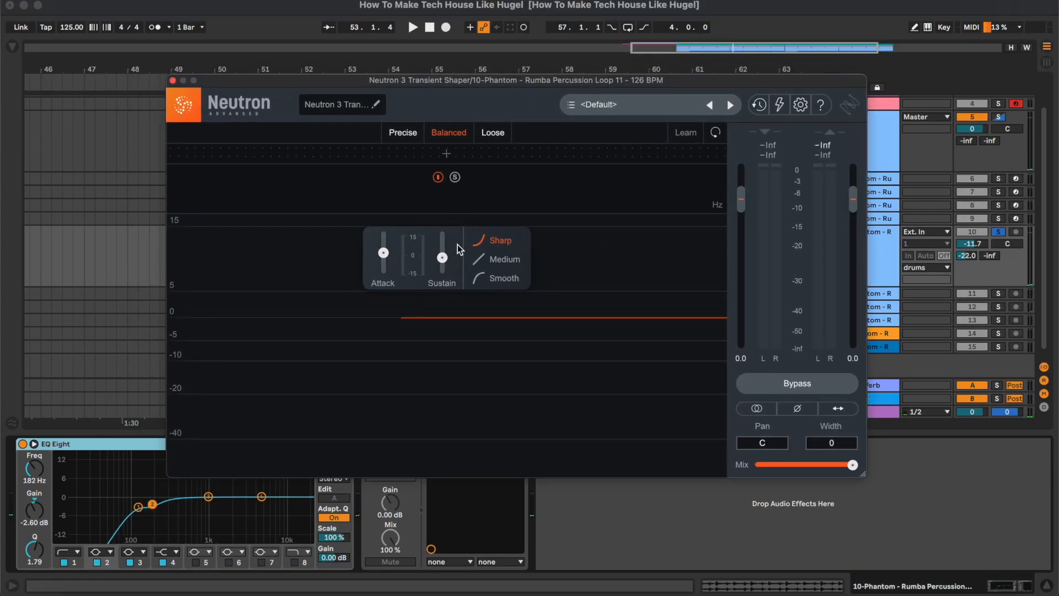
{"action": "key", "text": "space"}
{"action": "left_click", "coordinate": [796, 380]}
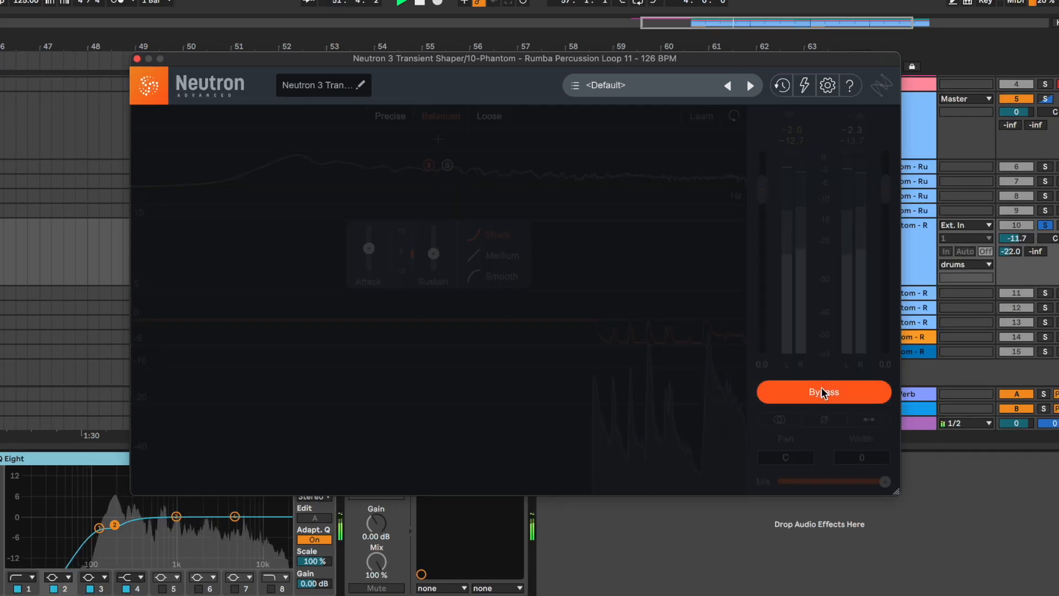
{"action": "left_click", "coordinate": [821, 393]}
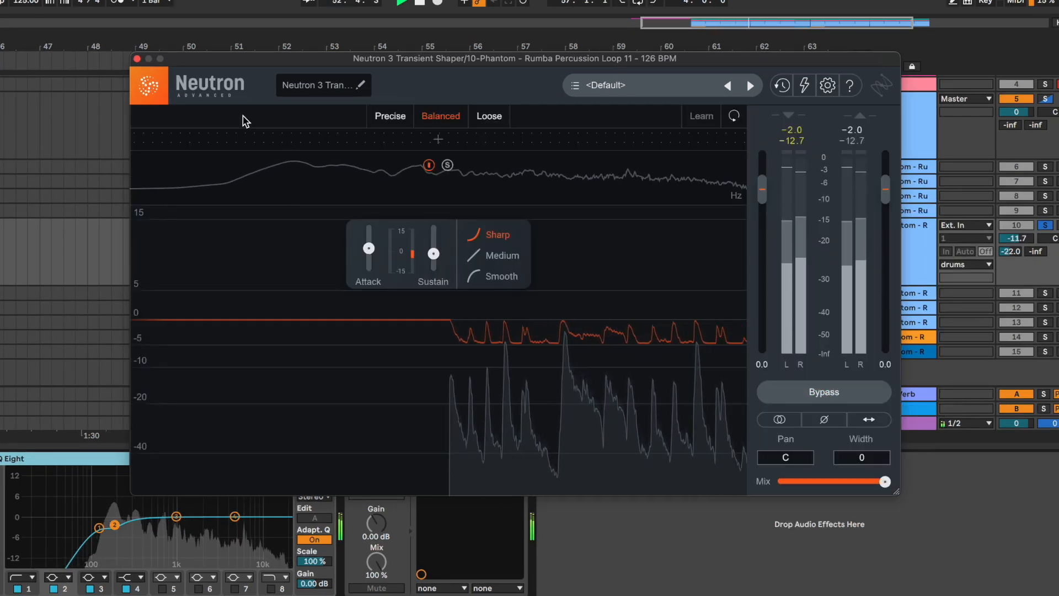
{"action": "left_click", "coordinate": [137, 59]}
{"action": "key", "text": "space"}
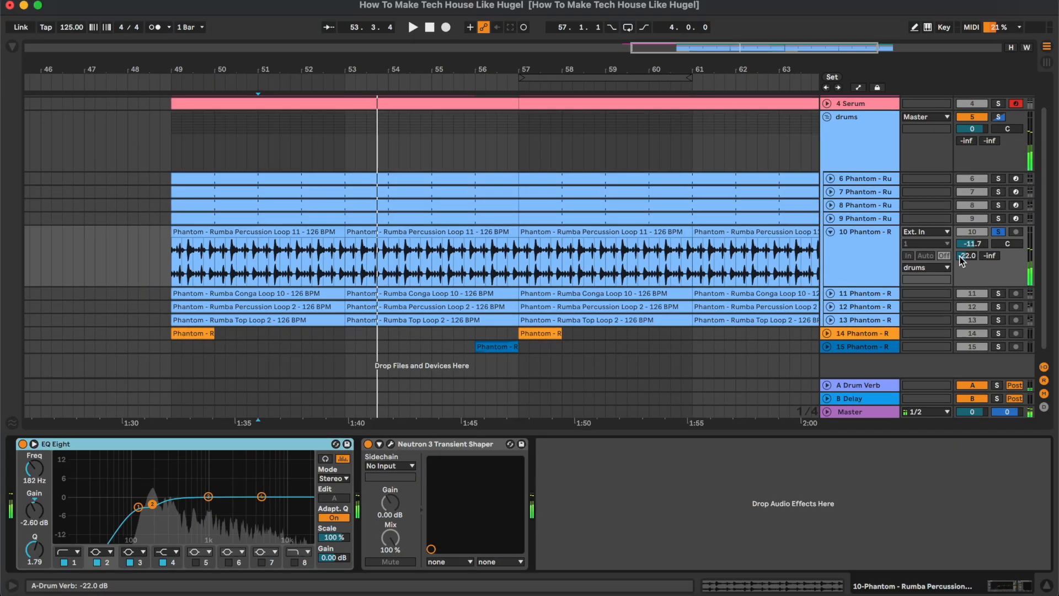
Collapse the Percussion Loop 11 track, expand and solo the Rumba Conga Loop 10 track, and play its clip from bar 49
{"action": "left_click", "coordinate": [863, 255]}
{"action": "key", "text": "Left"}
{"action": "key", "text": "Down"}
{"action": "key", "text": "Right"}
{"action": "key", "text": "s"}
{"action": "scroll", "coordinate": [603, 342], "scroll_direction": "down", "scroll_amount": 1}
{"action": "left_click", "coordinate": [308, 249]}
{"action": "key", "text": "space"}
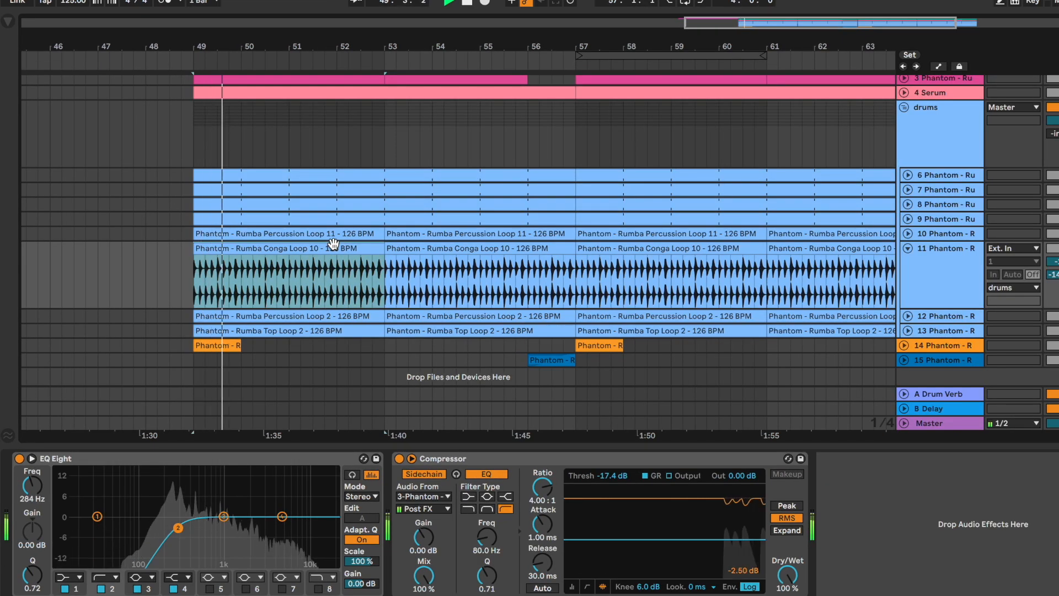
Compare the conga loop with EQ Eight bypassed and enabled, and examine its sidechain Compressor during playback
{"action": "left_click", "coordinate": [17, 459]}
{"action": "left_click", "coordinate": [17, 458]}
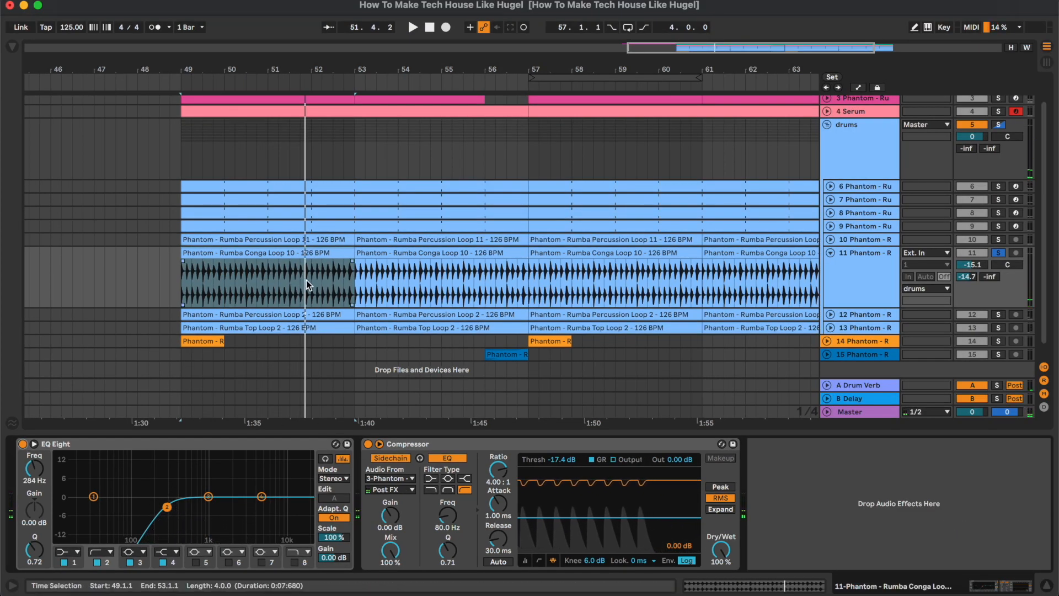
{"action": "left_click", "coordinate": [558, 456]}
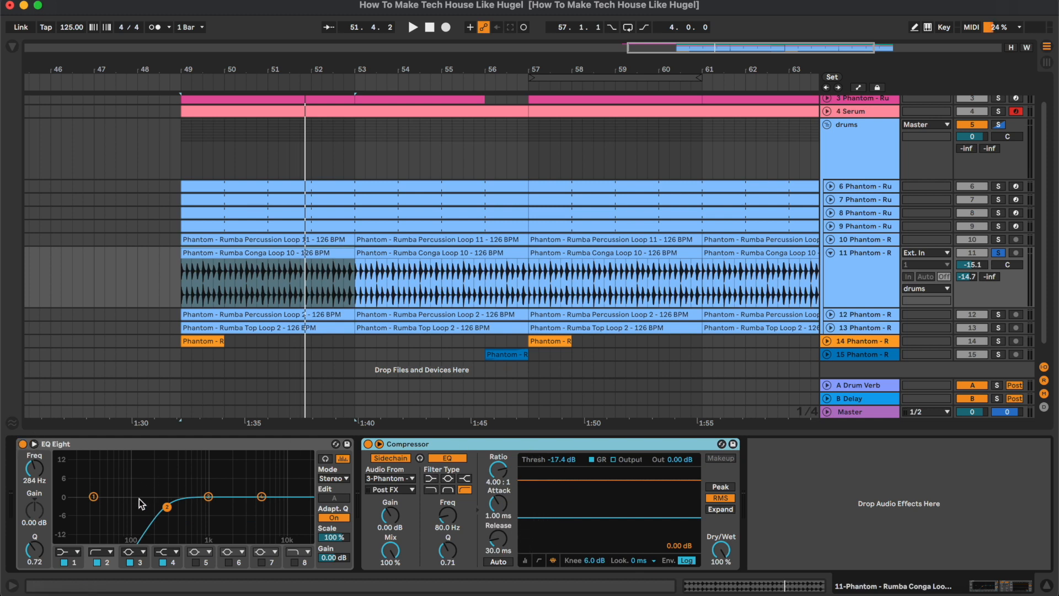
{"action": "key", "text": "space"}
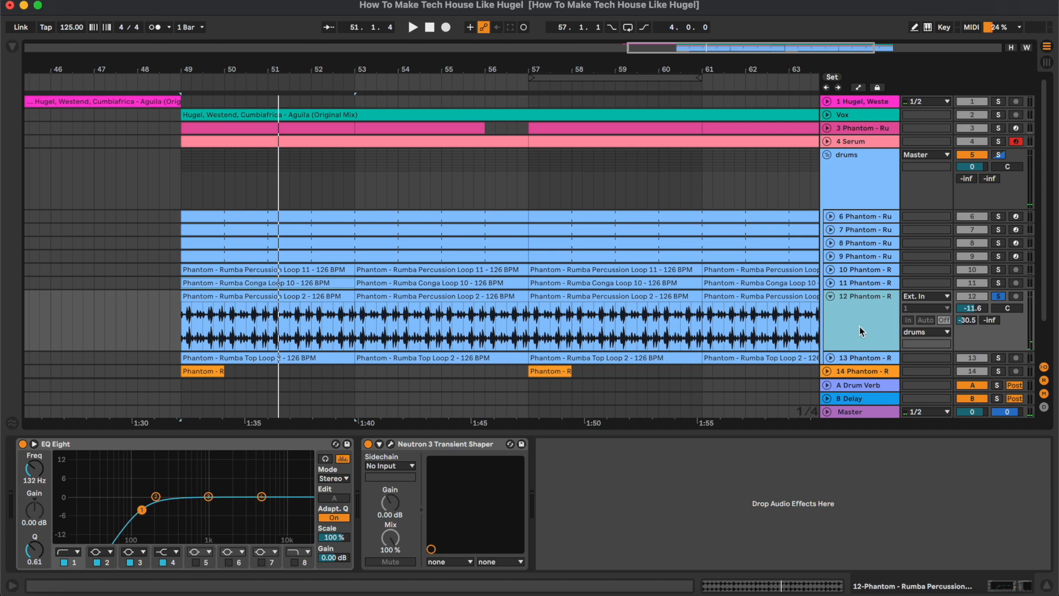
Expand and solo the Rumba Percussion Loop 2 track and play its clip from bar 49
{"action": "scroll", "coordinate": [861, 331], "scroll_direction": "down", "scroll_amount": 3}
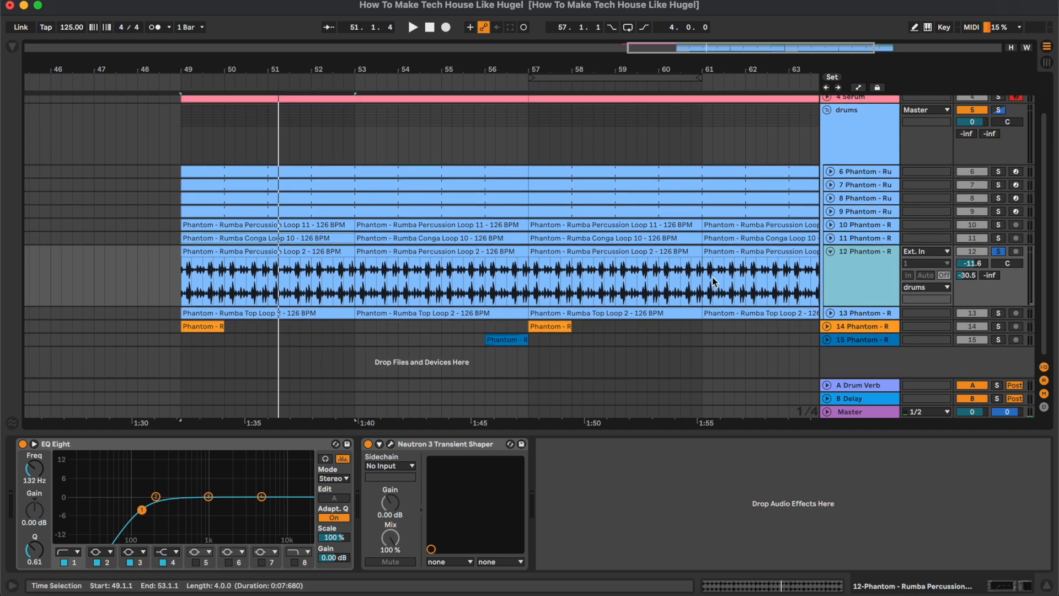
{"action": "left_click", "coordinate": [309, 252]}
{"action": "key", "text": "space"}
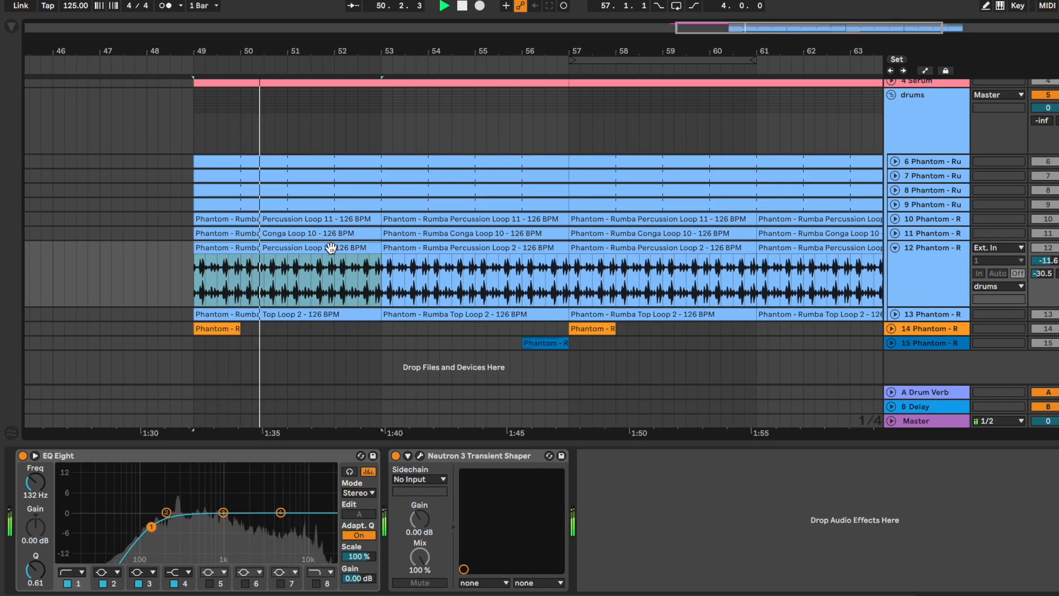
{"action": "key", "text": "space"}
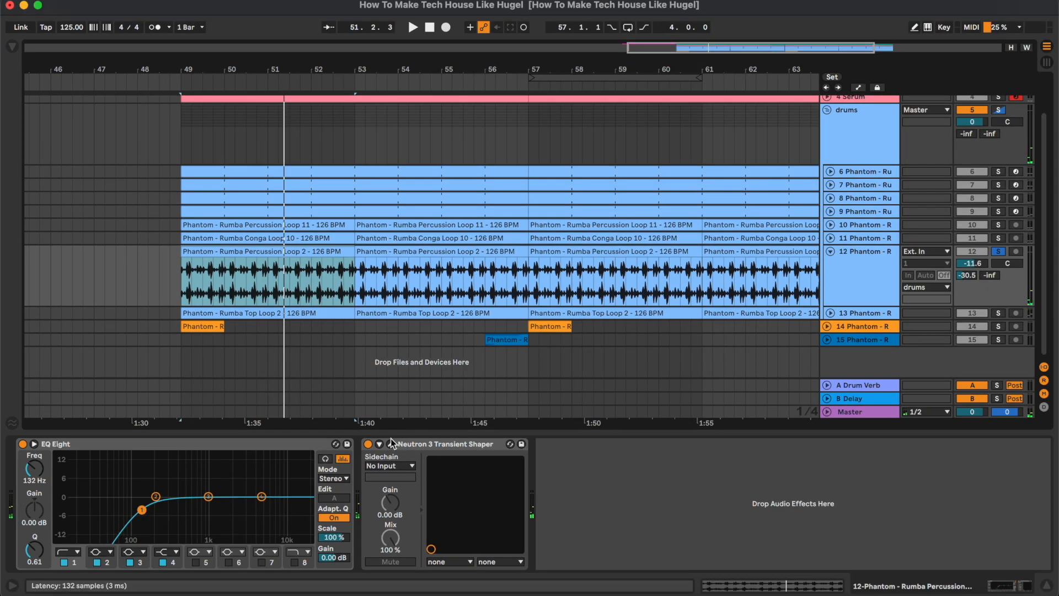
Open Neutron 3 Transient Shaper on Percussion Loop 2, compare it bypassed and enabled during playback, and close its window
{"action": "left_click", "coordinate": [391, 441]}
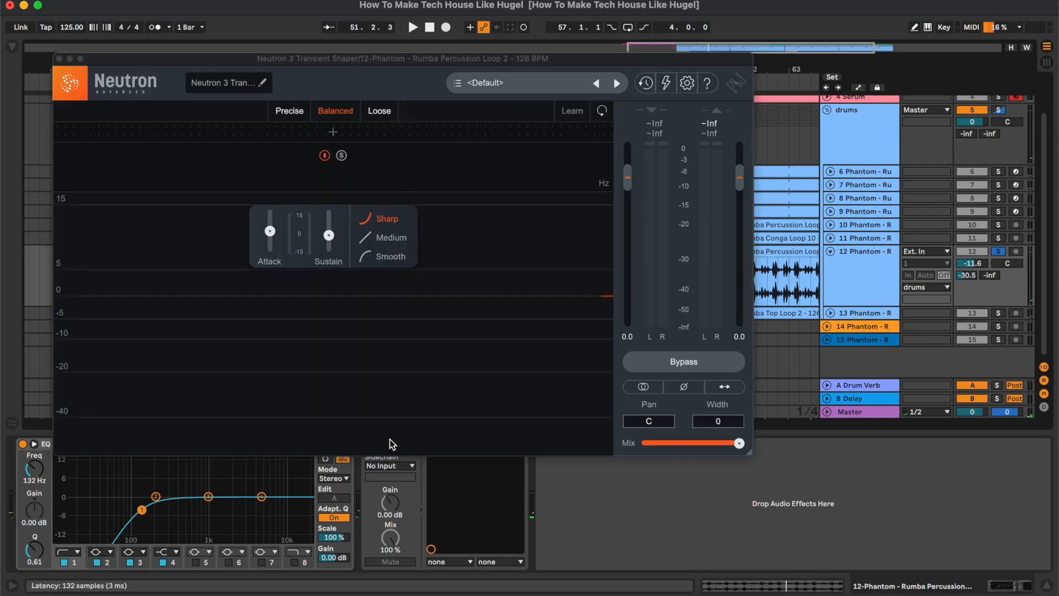
{"action": "left_click_drag", "start_coordinate": [416, 63], "coordinate": [536, 83]}
{"action": "key", "text": "space"}
{"action": "left_click", "coordinate": [789, 385]}
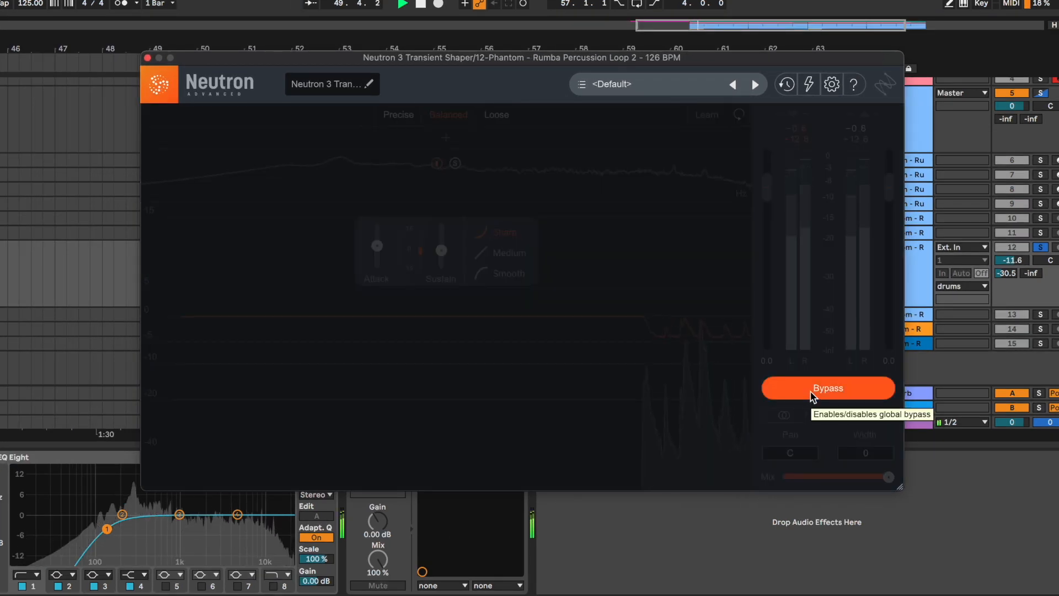
{"action": "left_click", "coordinate": [811, 392]}
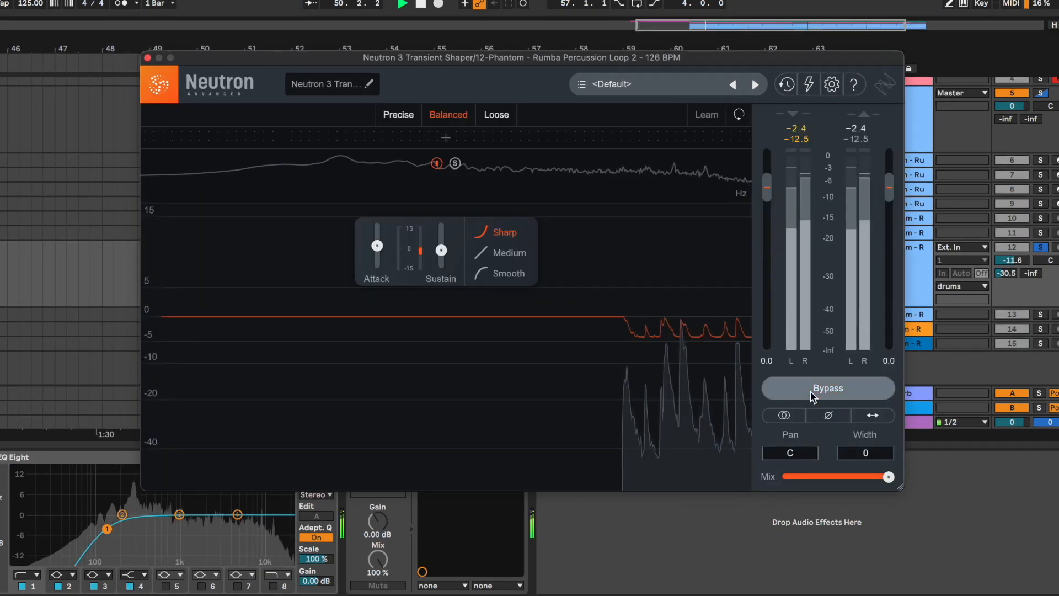
{"action": "left_click", "coordinate": [148, 58]}
{"action": "key", "text": "space"}
Collapse the Percussion Loop 2 track, expand and solo the Rumba Top Loop 2 track, and play its clip from bar 49
{"action": "left_click", "coordinate": [908, 255]}
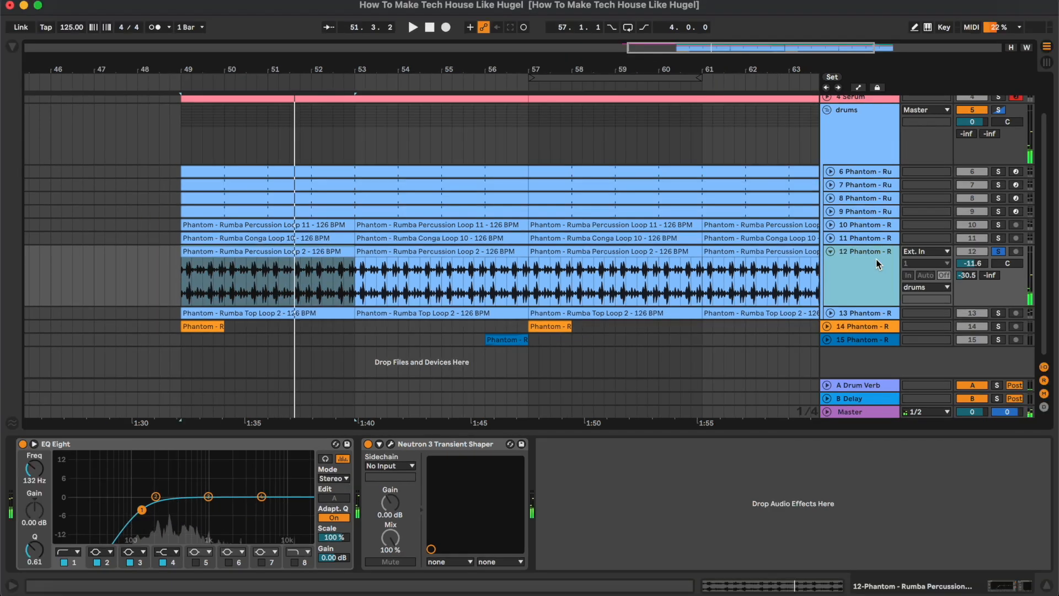
{"action": "key", "text": "u"}
{"action": "left_click", "coordinate": [853, 310]}
{"action": "key", "text": "u"}
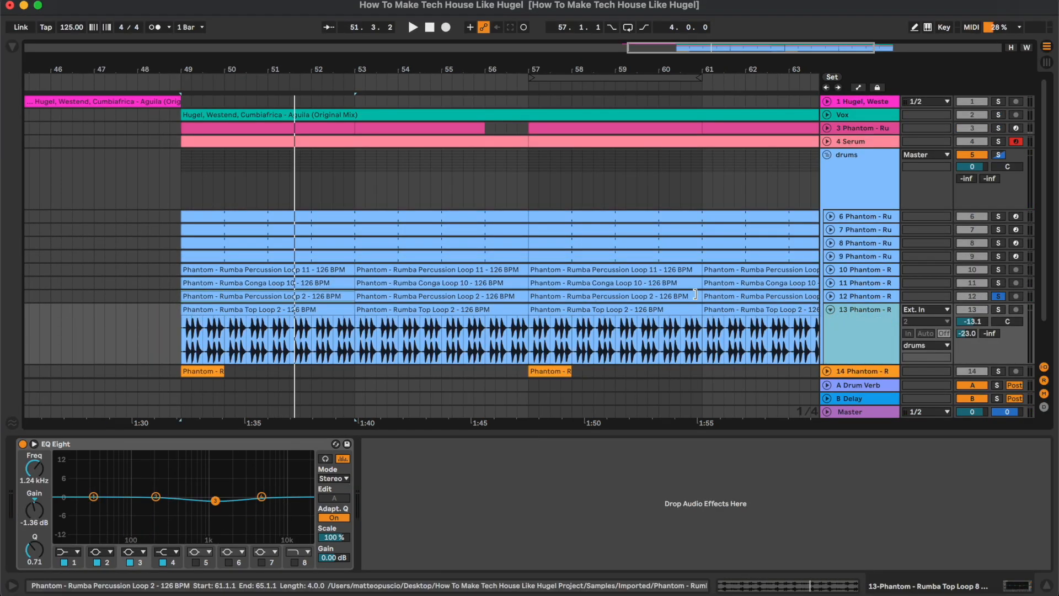
{"action": "left_click", "coordinate": [328, 308]}
{"action": "scroll", "coordinate": [325, 308], "scroll_direction": "down", "scroll_amount": 3}
{"action": "key", "text": "space"}
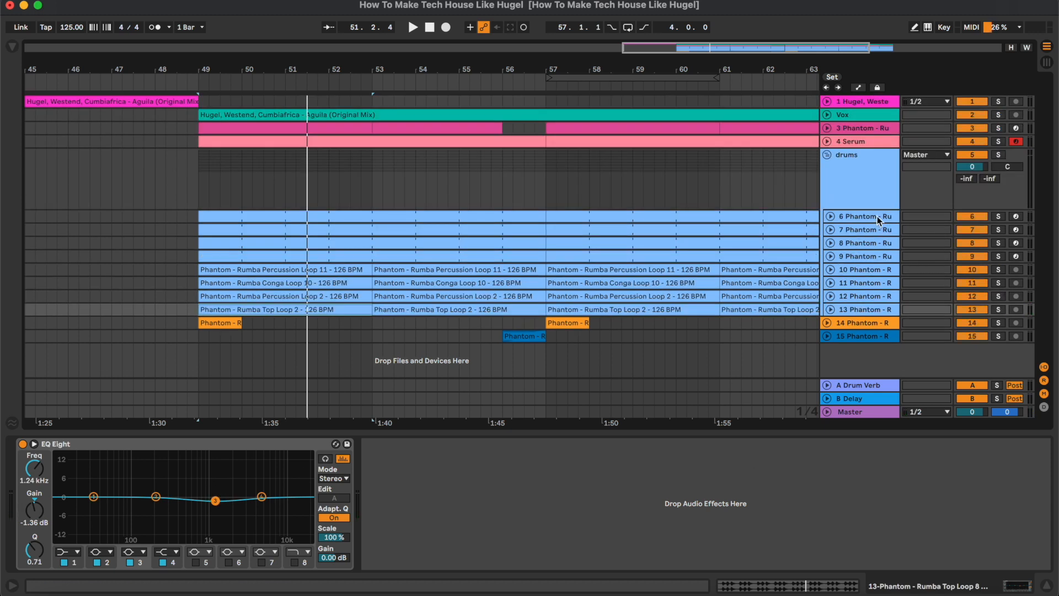
Solo the drums group and compare it with the Drum - Full Parallel compressor off and on during playback
{"action": "left_click", "coordinate": [877, 198]}
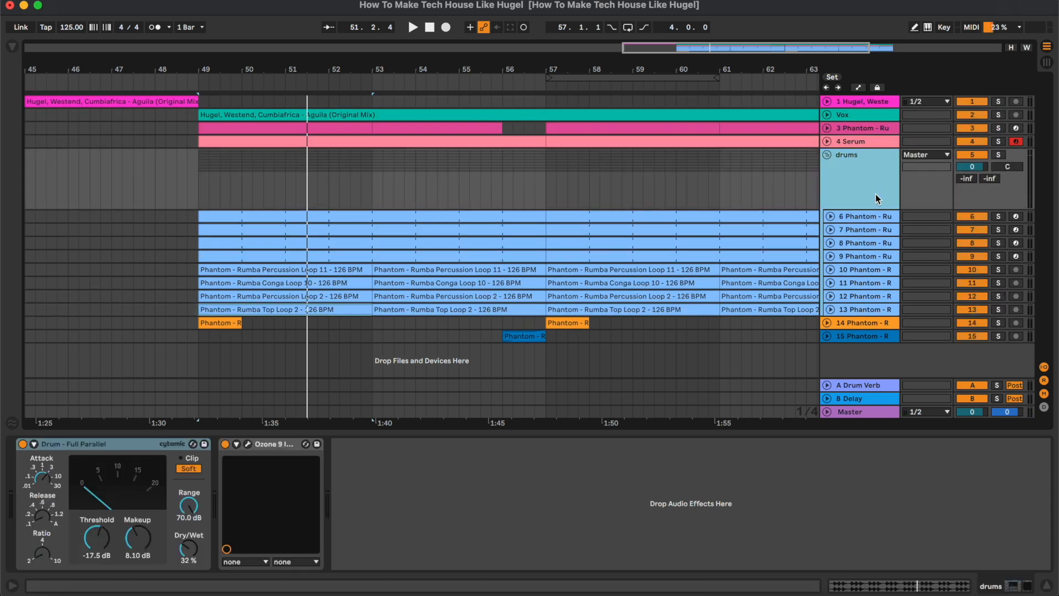
{"action": "left_click", "coordinate": [68, 445]}
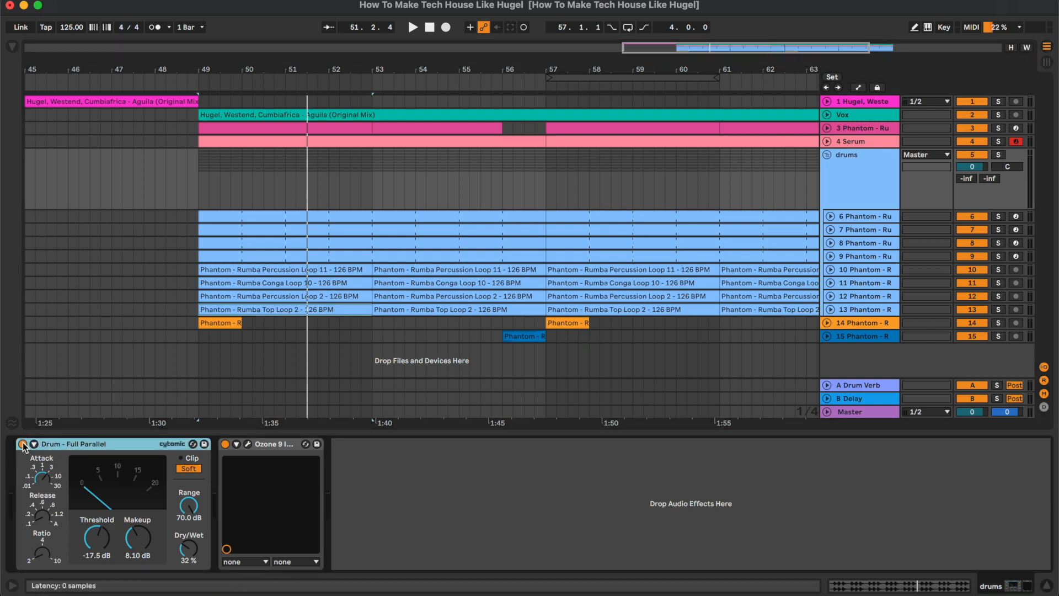
{"action": "key", "text": "space"}
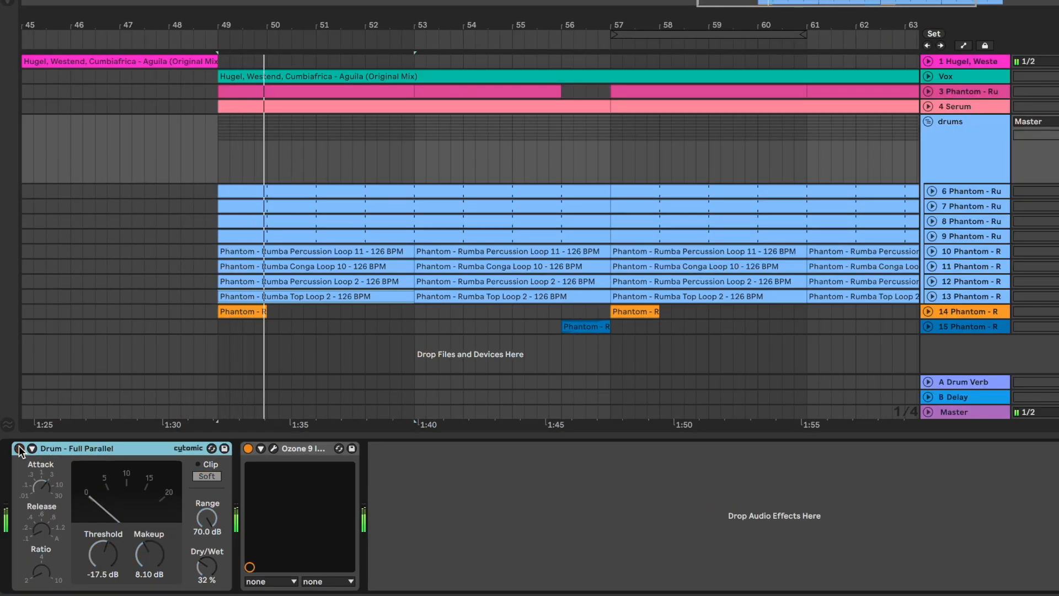
{"action": "left_click", "coordinate": [20, 449]}
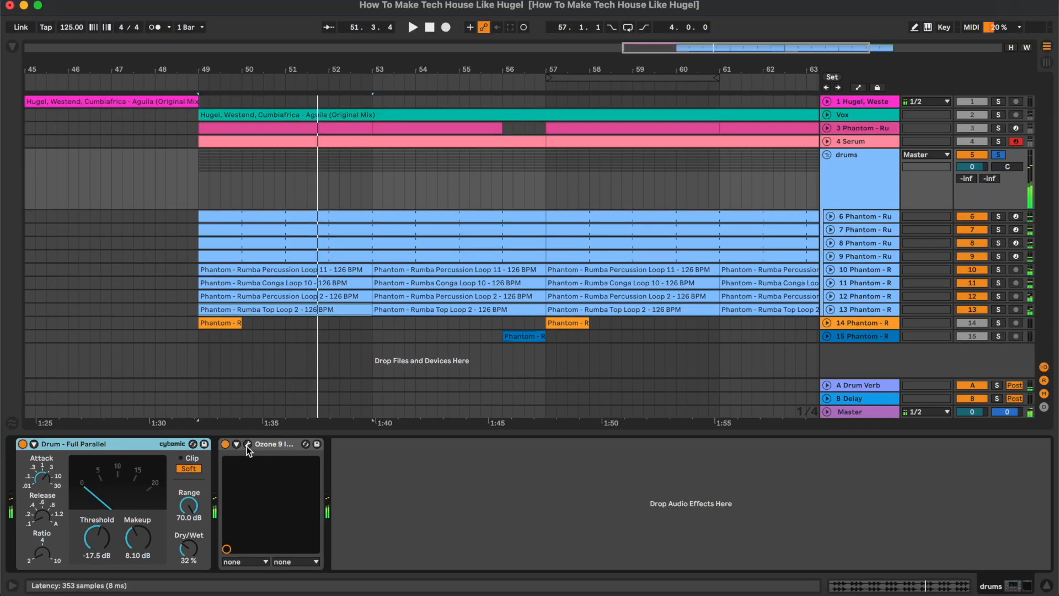
Open Ozone 9 Imager on the drums group, examine its stereo width bands during playback, and close its window
{"action": "left_click", "coordinate": [273, 448]}
{"action": "left_click_drag", "start_coordinate": [504, 268], "coordinate": [478, 157]}
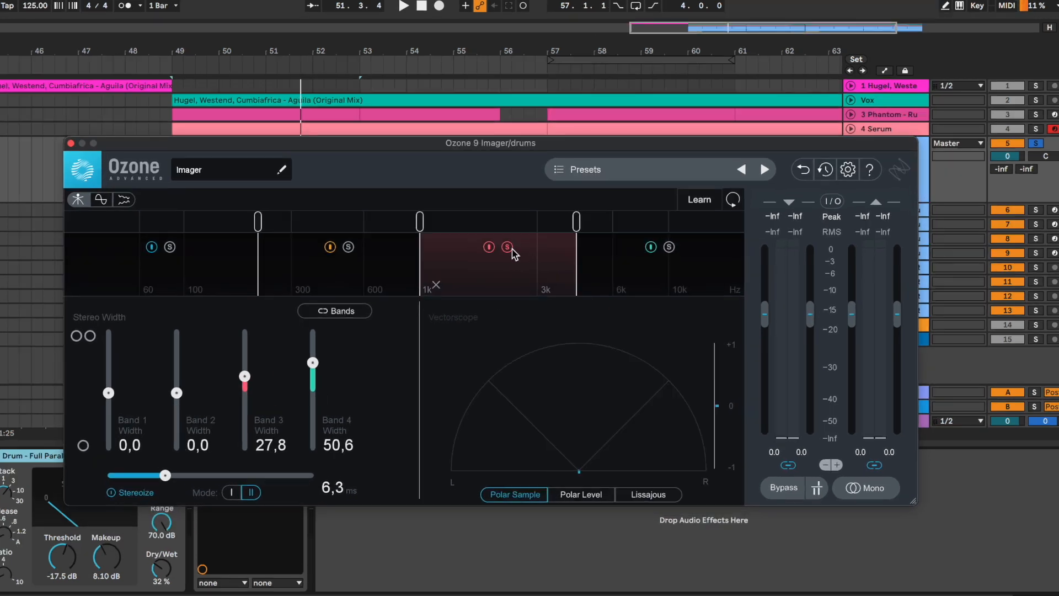
{"action": "key", "text": "space"}
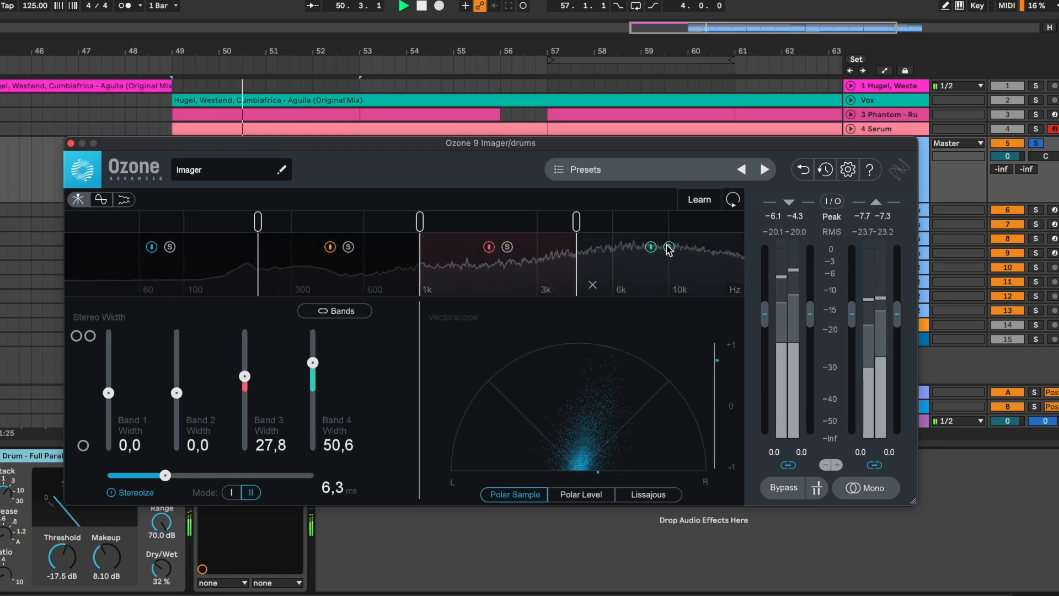
{"action": "left_click", "coordinate": [71, 144]}
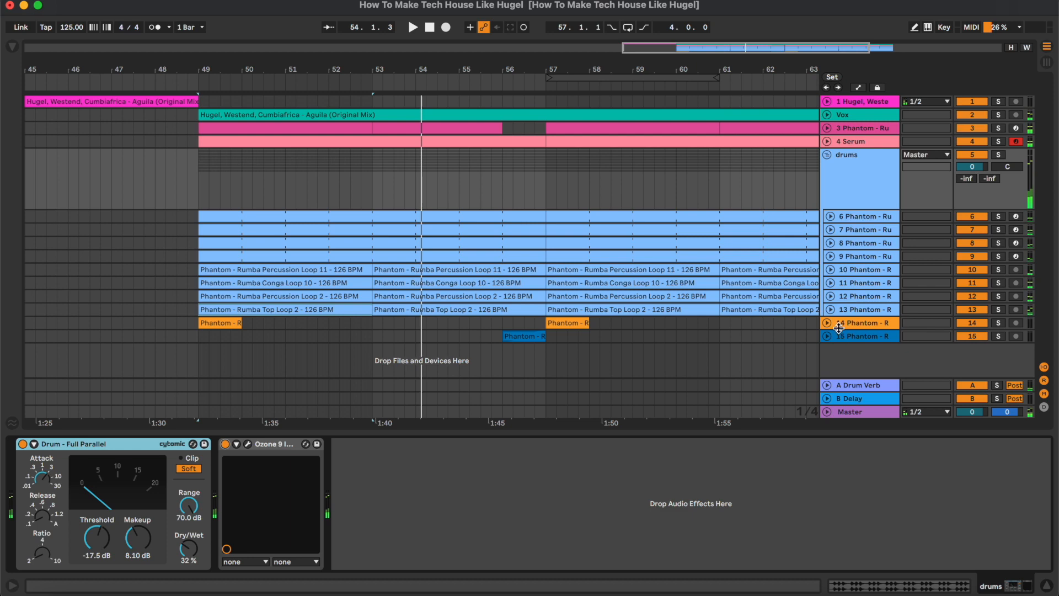
Expand and solo the Rumba Crash 3 track, play its clip from bar 57, and collapse the track
{"action": "double_click", "coordinate": [837, 321]}
{"action": "scroll", "coordinate": [630, 333], "scroll_direction": "down", "scroll_amount": 3}
{"action": "left_click", "coordinate": [562, 295]}
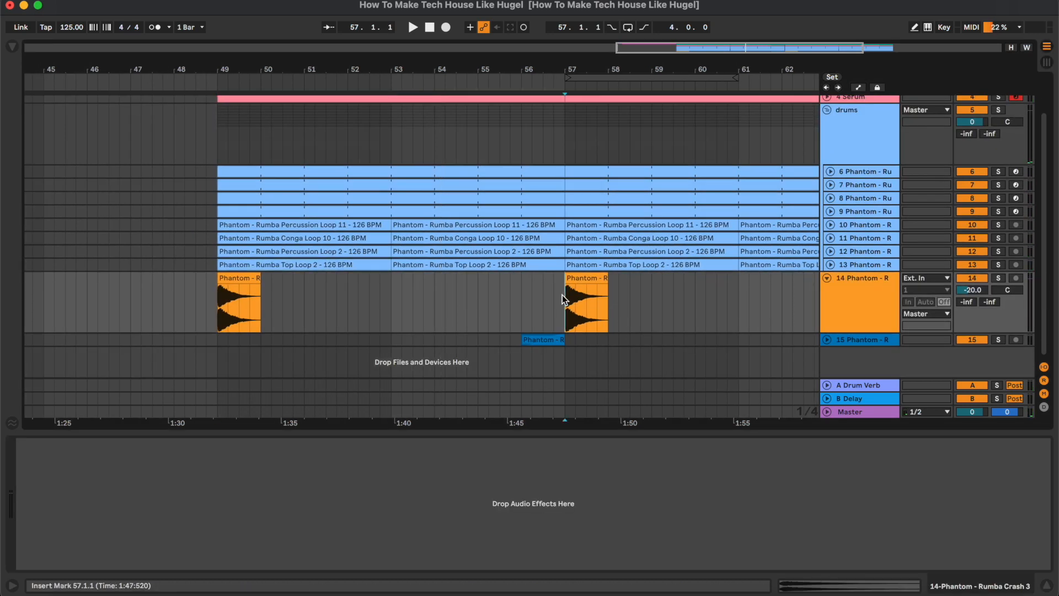
{"action": "key", "text": "space"}
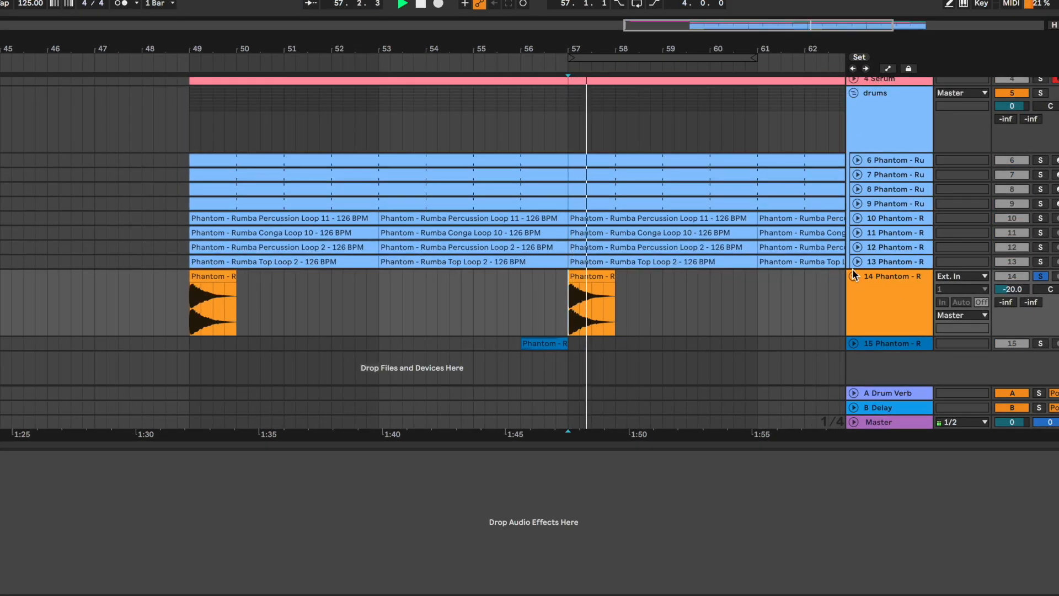
{"action": "left_click", "coordinate": [853, 276]}
{"action": "key", "text": "space"}
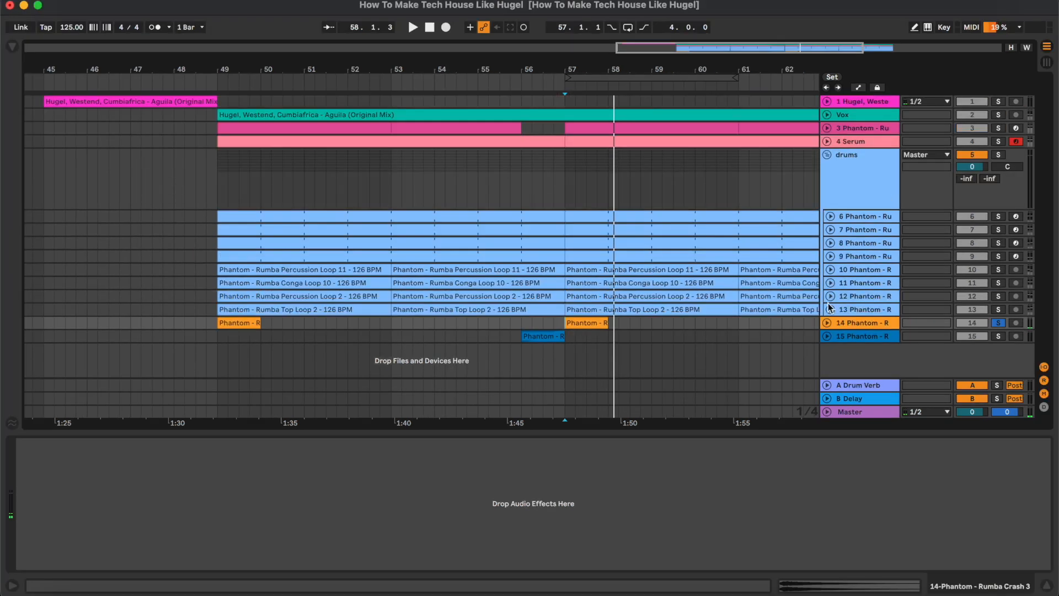
Expand and solo the Rumba FX 9 track, play its clip from bar 56, and collapse the track
{"action": "left_click", "coordinate": [828, 336]}
{"action": "left_click", "coordinate": [522, 349]}
{"action": "key", "text": "space"}
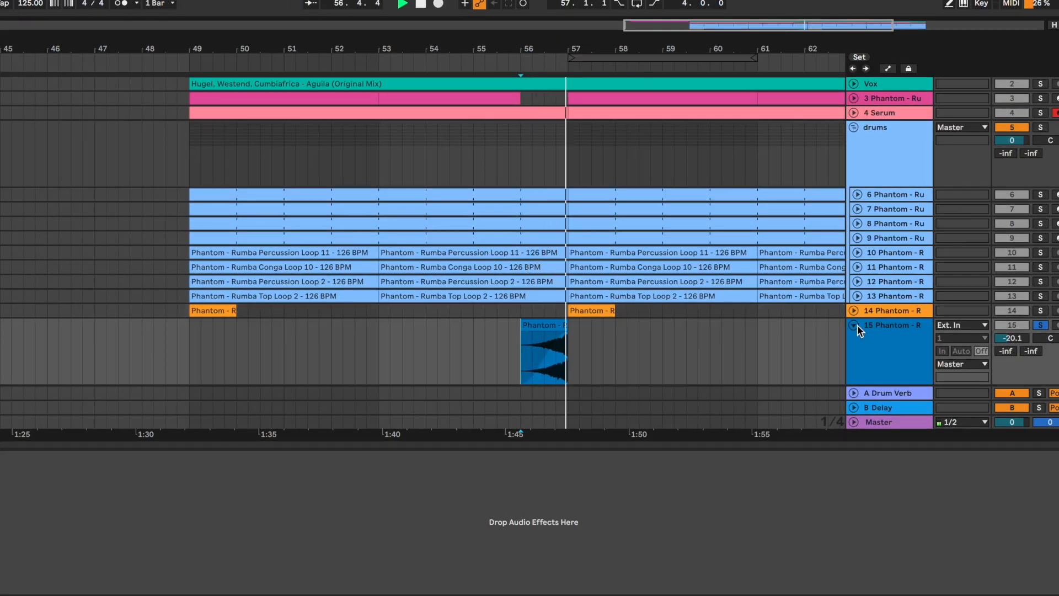
{"action": "left_click", "coordinate": [855, 325]}
{"action": "key", "text": "space"}
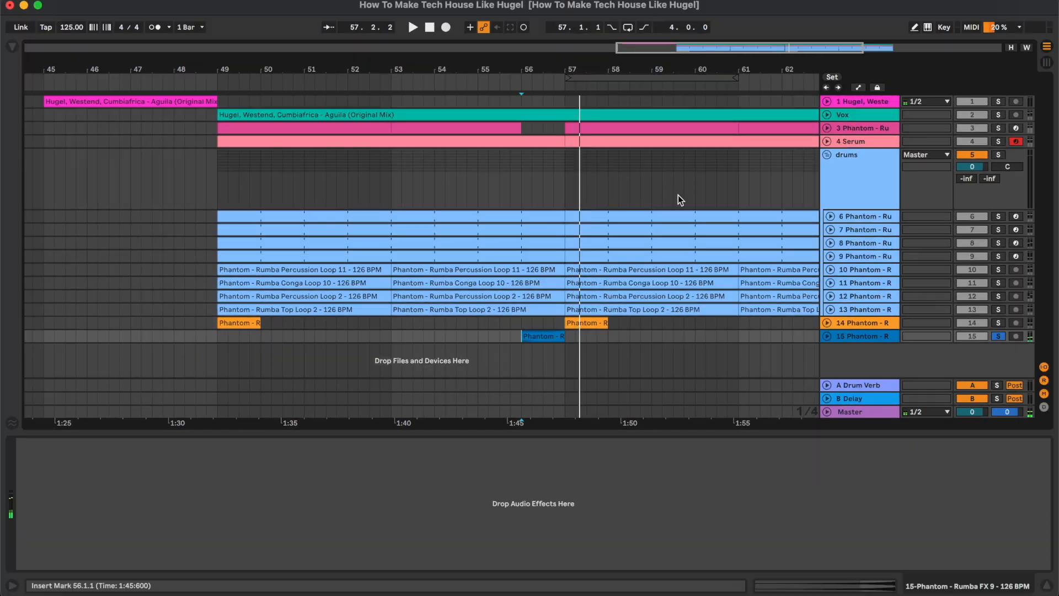
Hide the device view and place the insert mark at bar 45 on the Vox track
{"action": "left_click", "coordinate": [682, 134]}
{"action": "key", "text": "minus"}
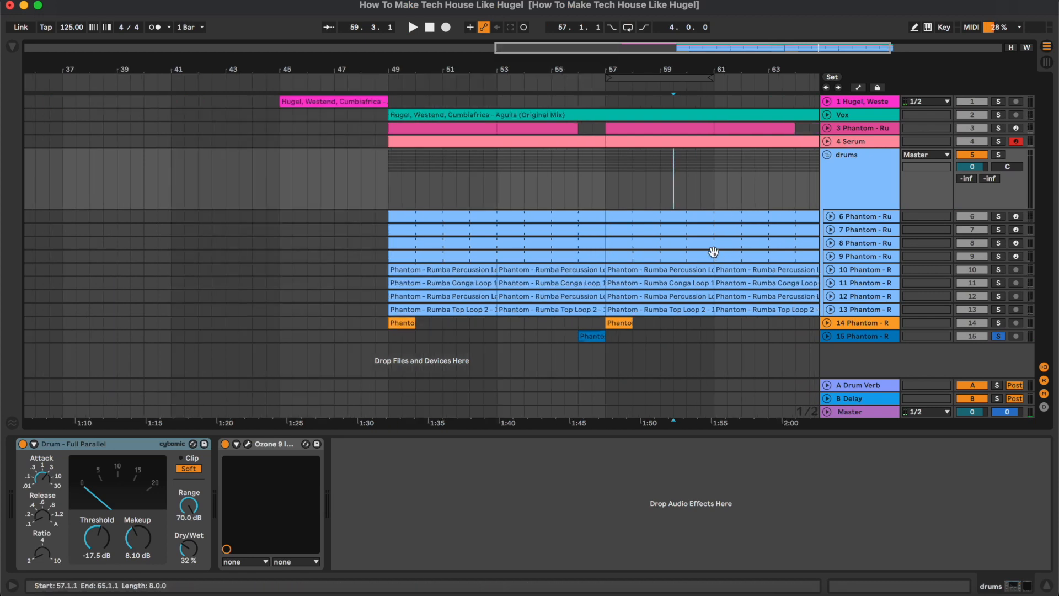
{"action": "scroll", "coordinate": [714, 252], "scroll_direction": "right", "scroll_amount": 3}
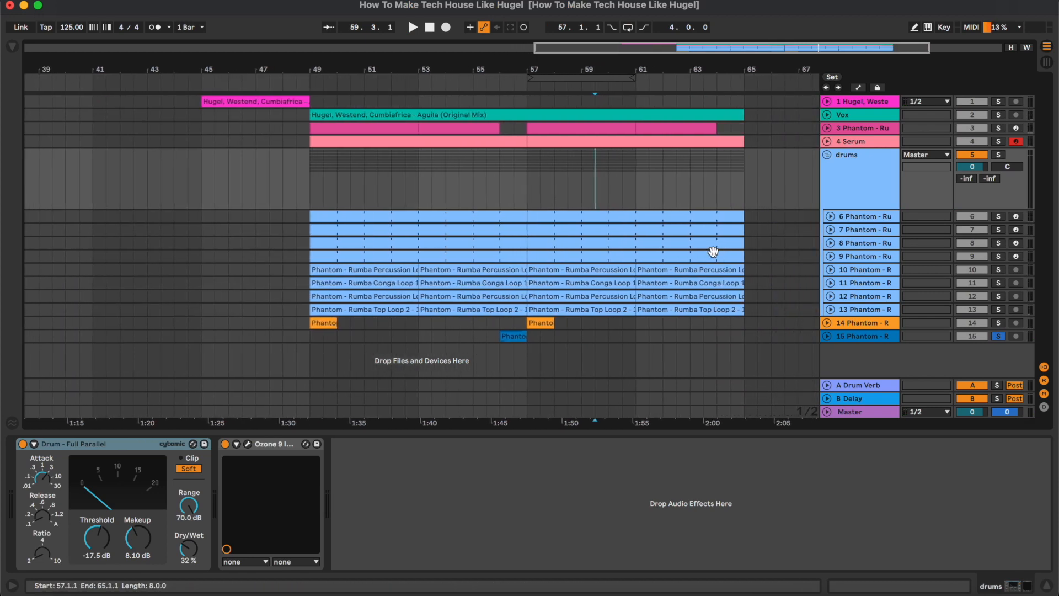
{"action": "left_click", "coordinate": [1047, 586]}
{"action": "left_click", "coordinate": [202, 112]}
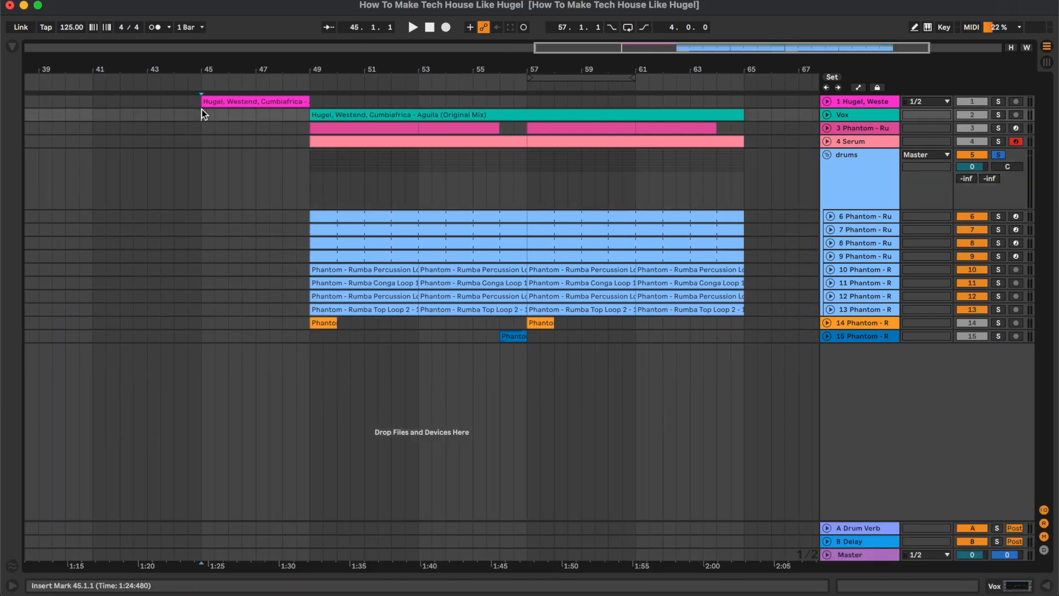
Expand the Hugel reference and Vox tracks and play the full arrangement from bar 45 to its end with all tracks audible
{"action": "left_click", "coordinate": [827, 102]}
{"action": "key", "text": "space"}
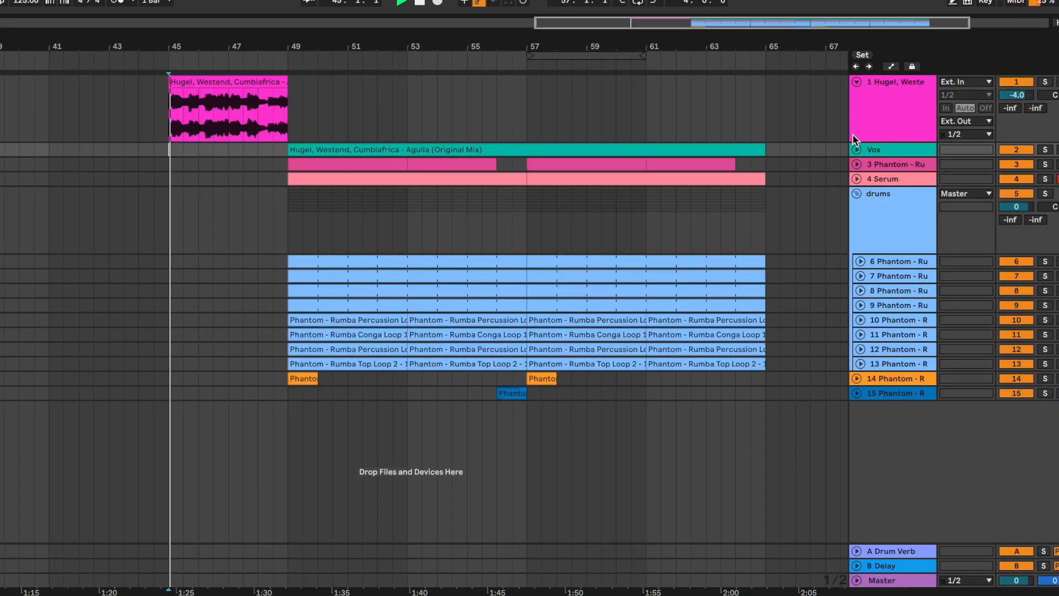
{"action": "left_click", "coordinate": [826, 163]}
{"action": "left_click_drag", "start_coordinate": [608, 49], "coordinate": [510, 66]}
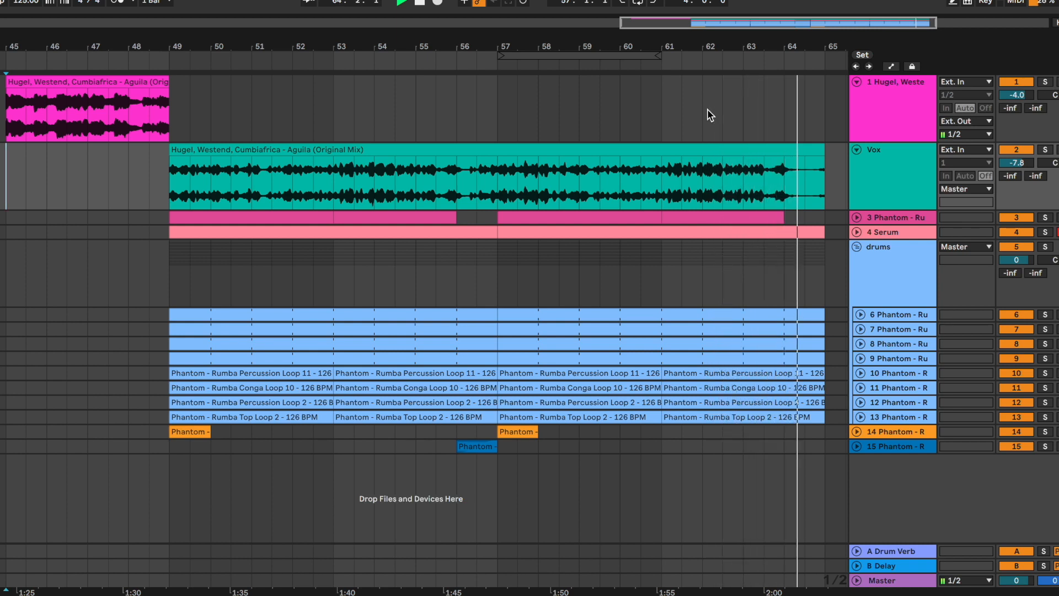
{"action": "key", "text": "space"}
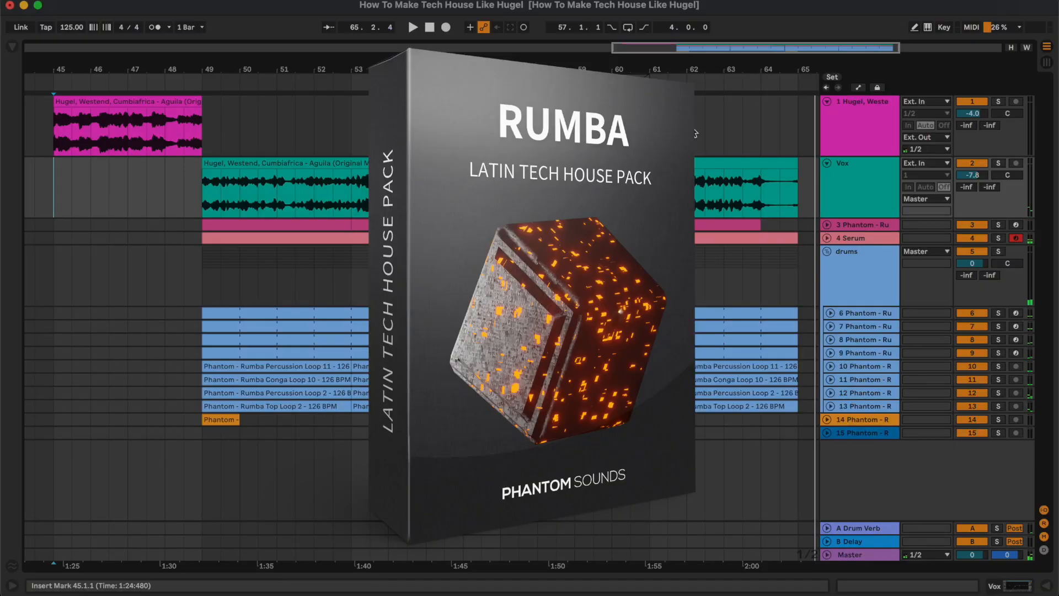